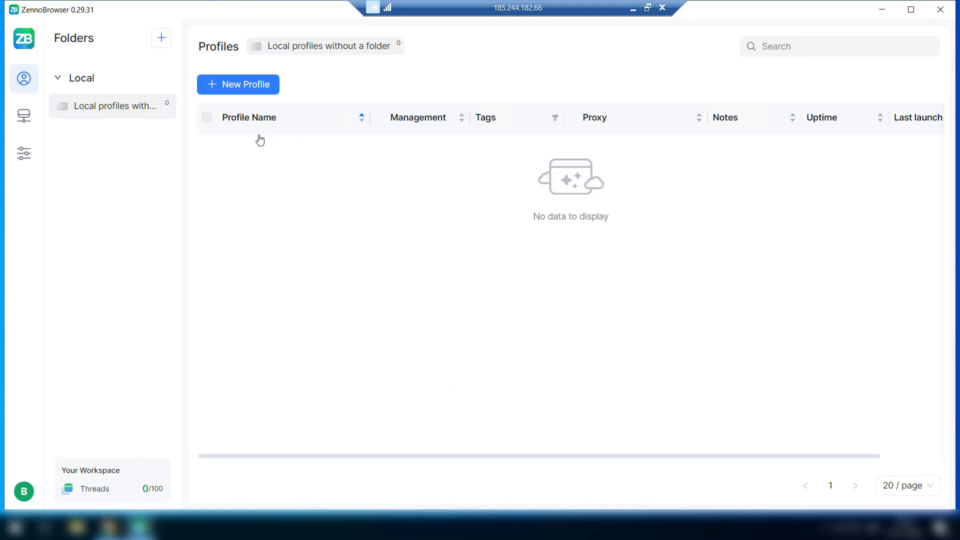
Start a new profile and expand its Folder choices.
{"action": "left_click", "coordinate": [230, 89]}
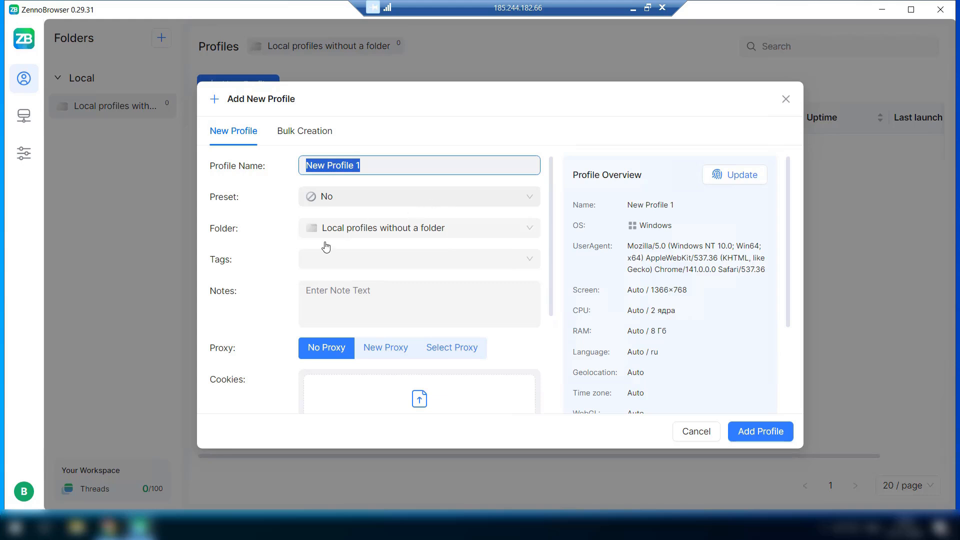
{"action": "left_click", "coordinate": [356, 229]}
Cancel the profile form and create an empty folder named New Folder 1.
{"action": "left_click", "coordinate": [253, 220]}
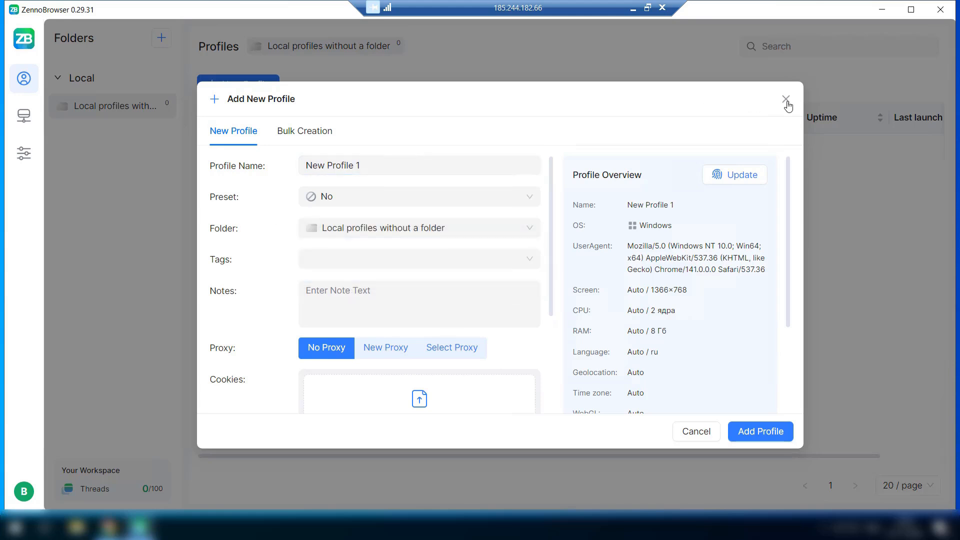
{"action": "left_click", "coordinate": [786, 99]}
{"action": "left_click", "coordinate": [162, 40]}
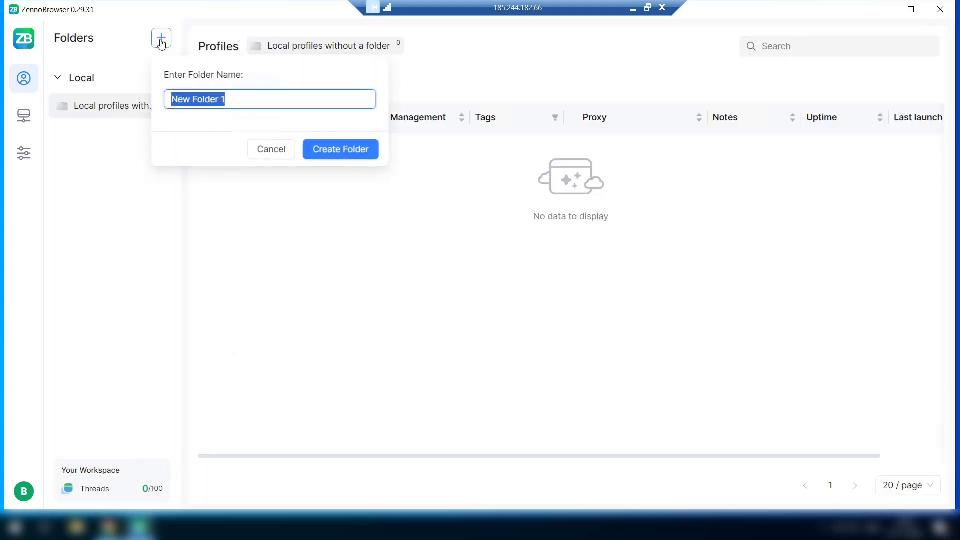
{"action": "mouse_move", "coordinate": [210, 97]}
{"action": "left_mouse_down"}
{"action": "mouse_move", "coordinate": [171, 96]}
{"action": "mouse_move", "coordinate": [206, 95]}
{"action": "left_mouse_up"}
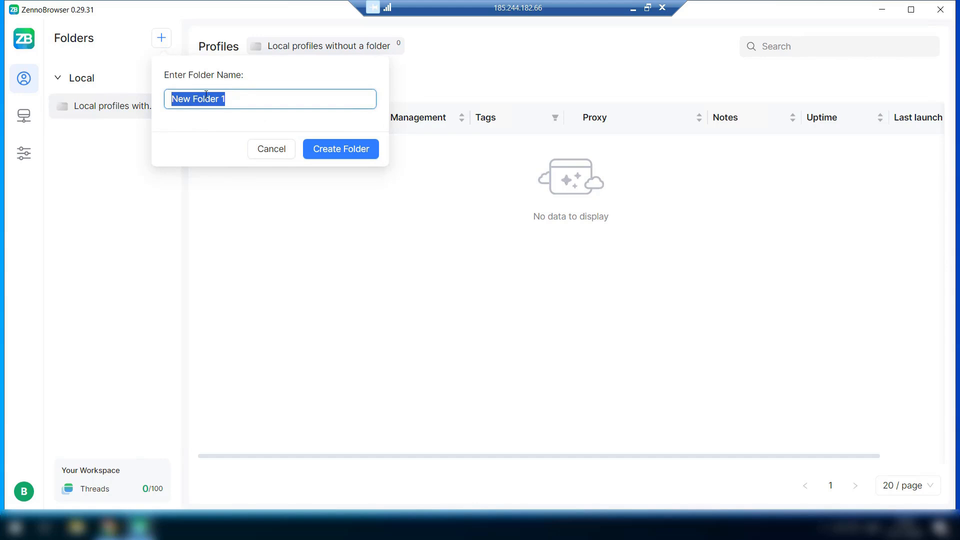
{"action": "left_click", "coordinate": [357, 159]}
Return to the local profiles without a folder and reopen the new-profile form.
{"action": "left_click", "coordinate": [255, 89]}
{"action": "left_click", "coordinate": [381, 230]}
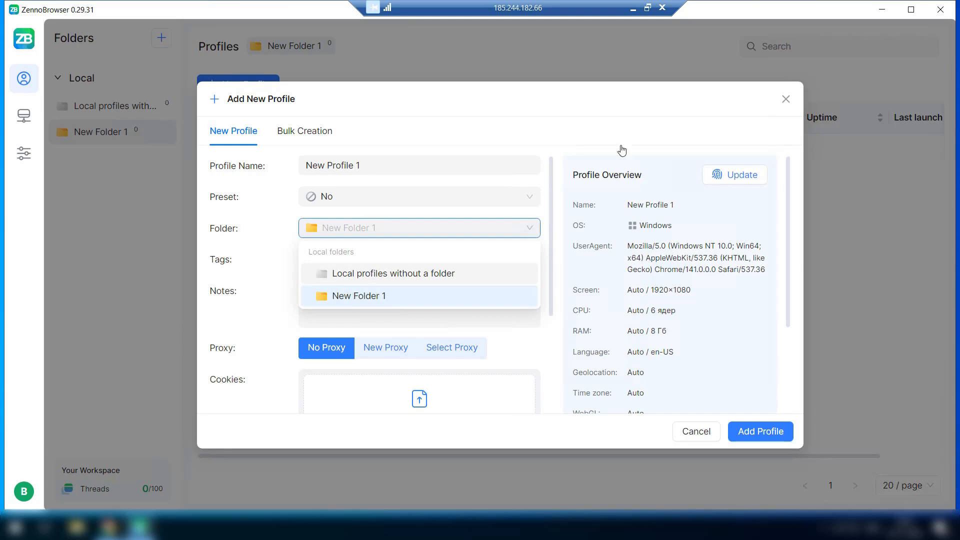
{"action": "left_click", "coordinate": [118, 110]}
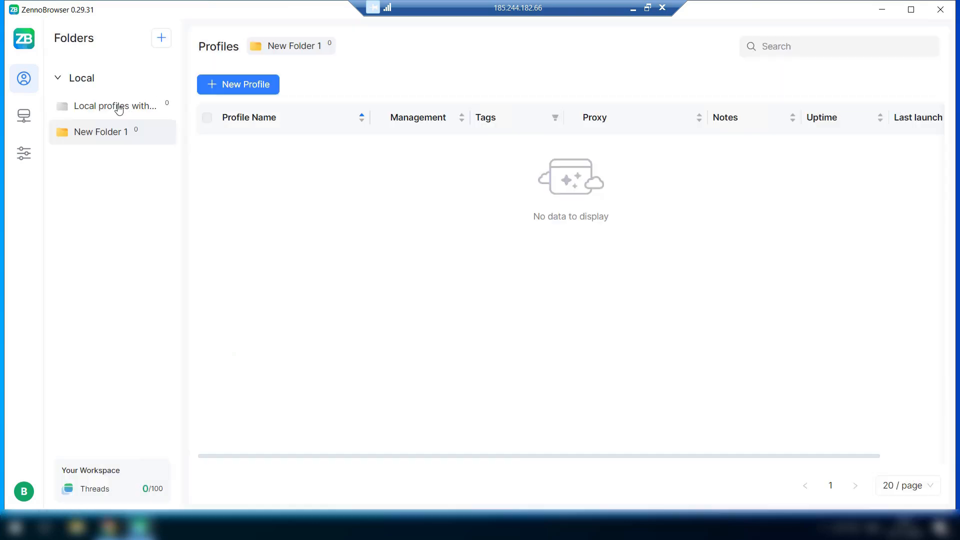
{"action": "left_click", "coordinate": [118, 110]}
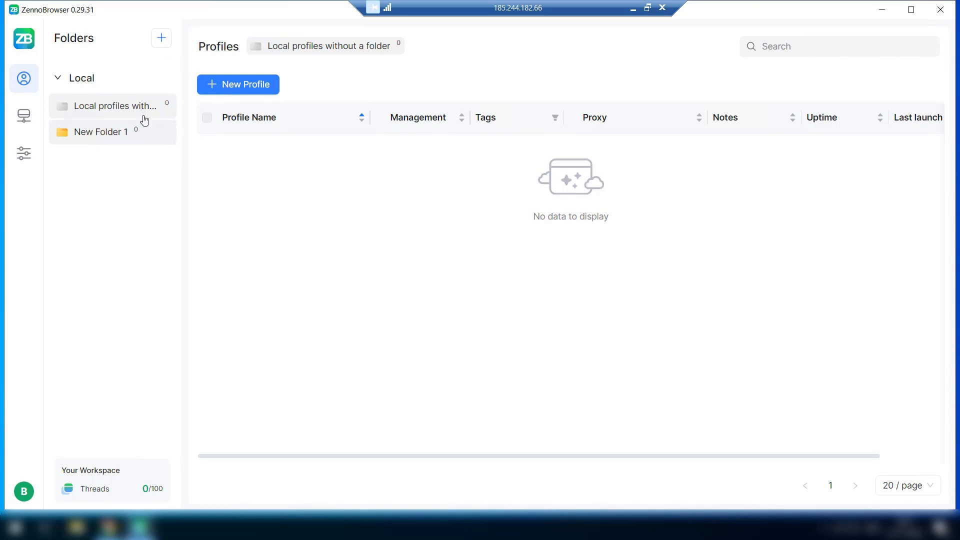
{"action": "left_click", "coordinate": [236, 86]}
Store the new profile in New Folder 1 and give it a new proxy, New Proxy 1.
{"action": "left_click", "coordinate": [395, 230]}
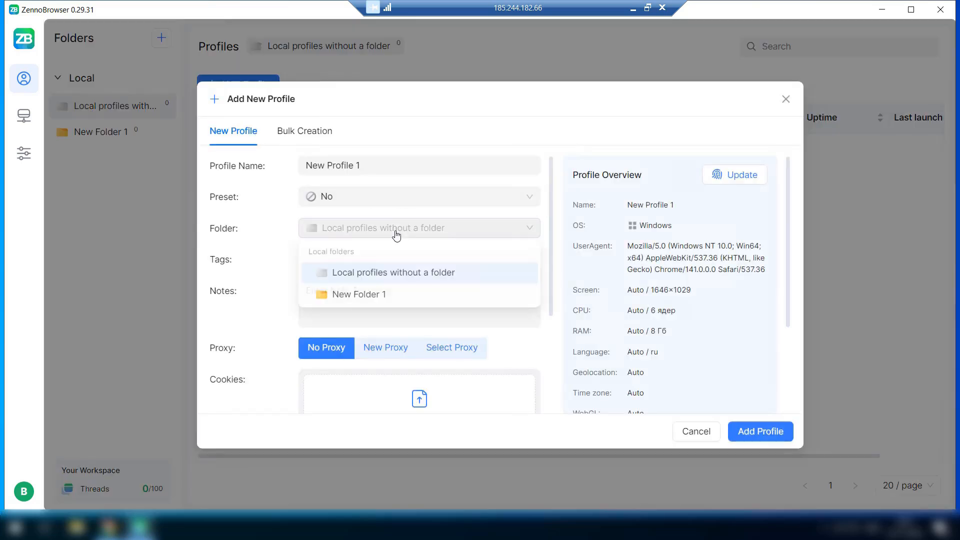
{"action": "left_click", "coordinate": [350, 295]}
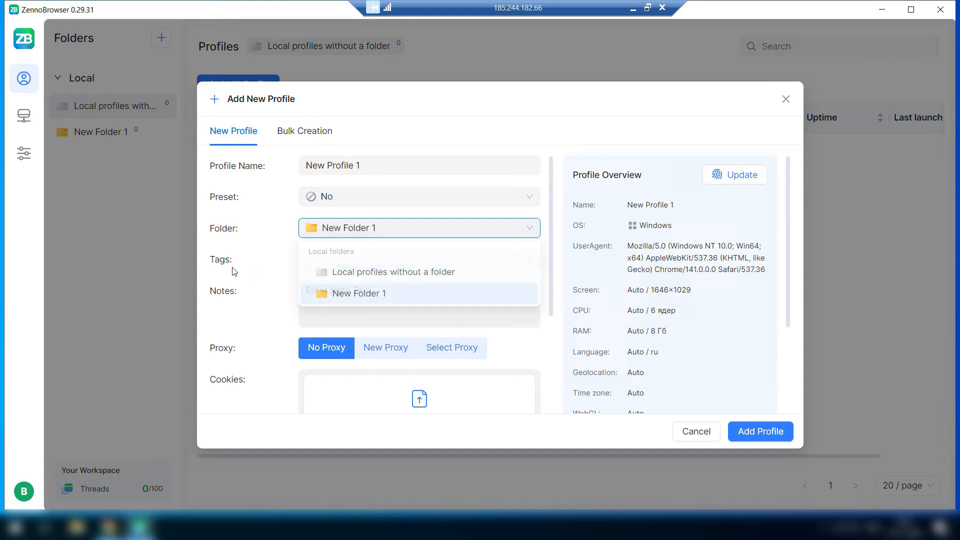
{"action": "left_click", "coordinate": [349, 259]}
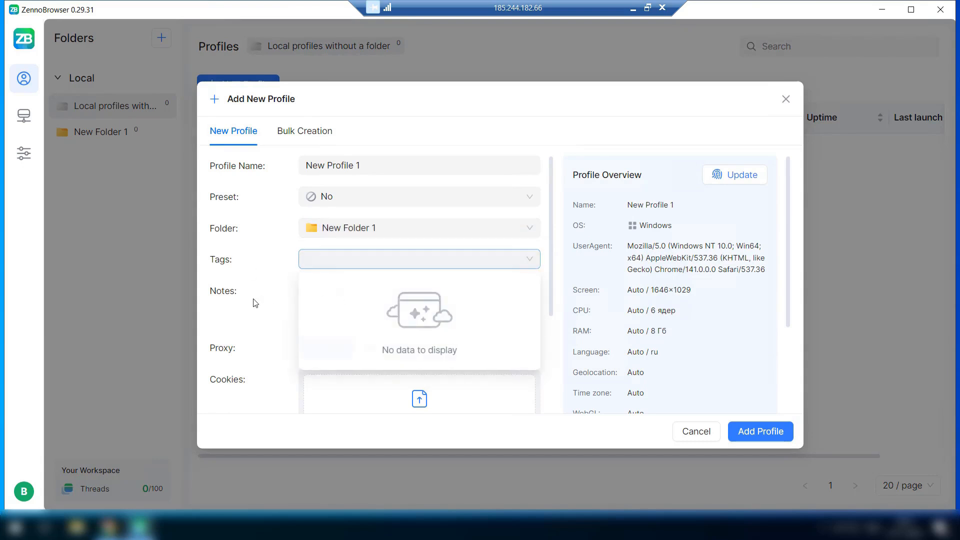
{"action": "scroll", "coordinate": [255, 302], "scroll_direction": "down", "scroll_amount": 3}
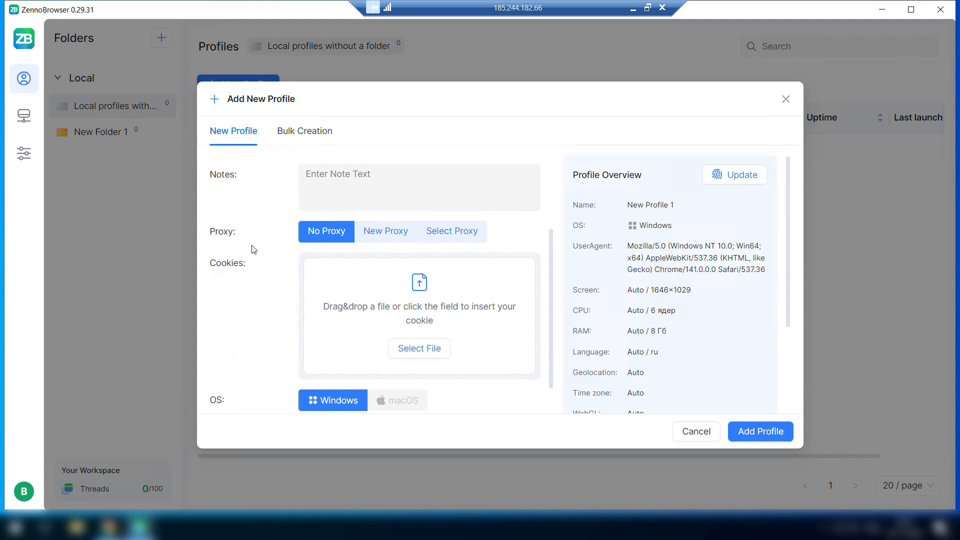
{"action": "left_click", "coordinate": [378, 231]}
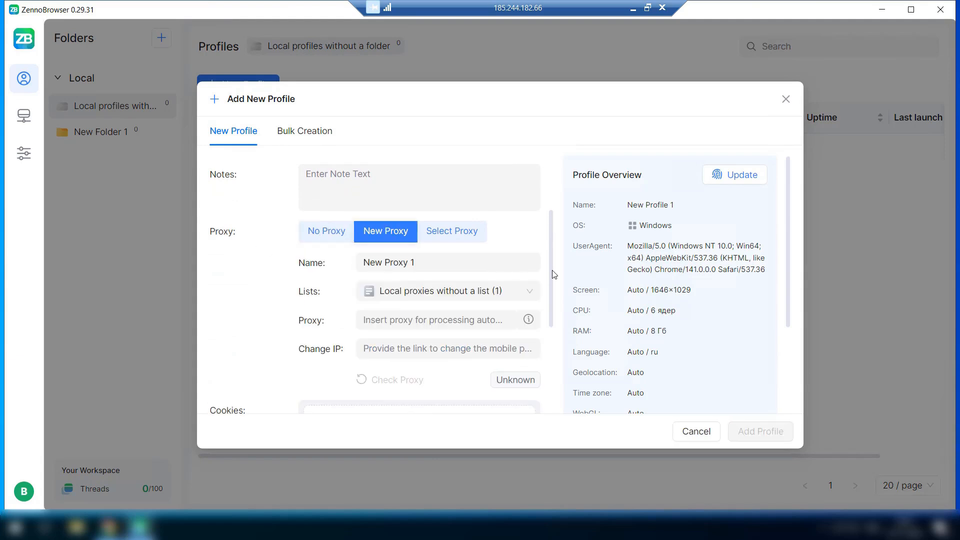
{"action": "scroll", "coordinate": [450, 250], "scroll_direction": "down", "scroll_amount": 1}
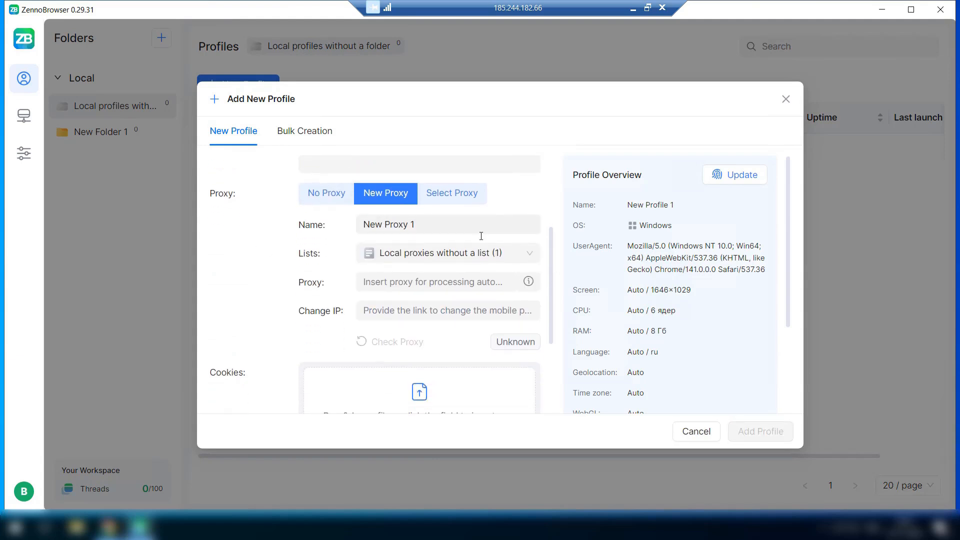
{"action": "left_click", "coordinate": [312, 220]}
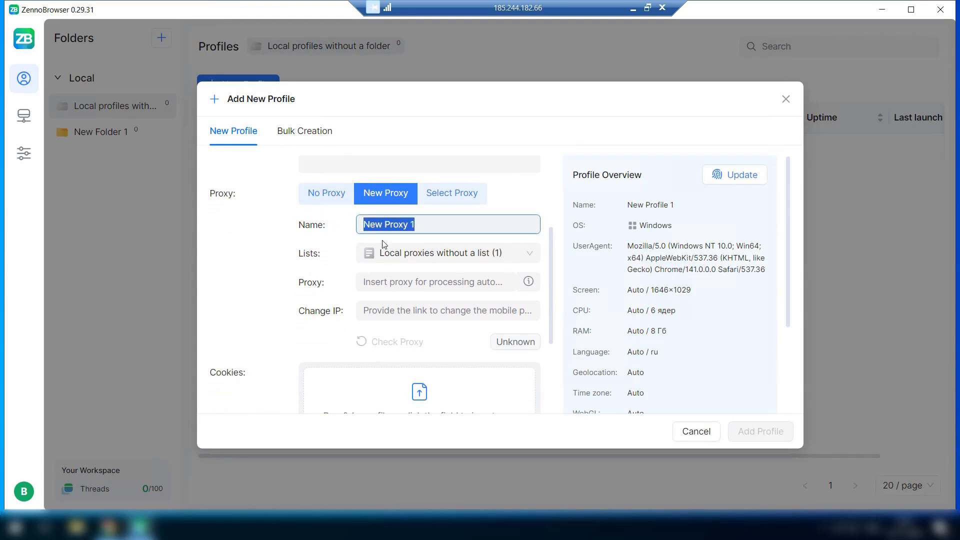
{"action": "left_click", "coordinate": [430, 258]}
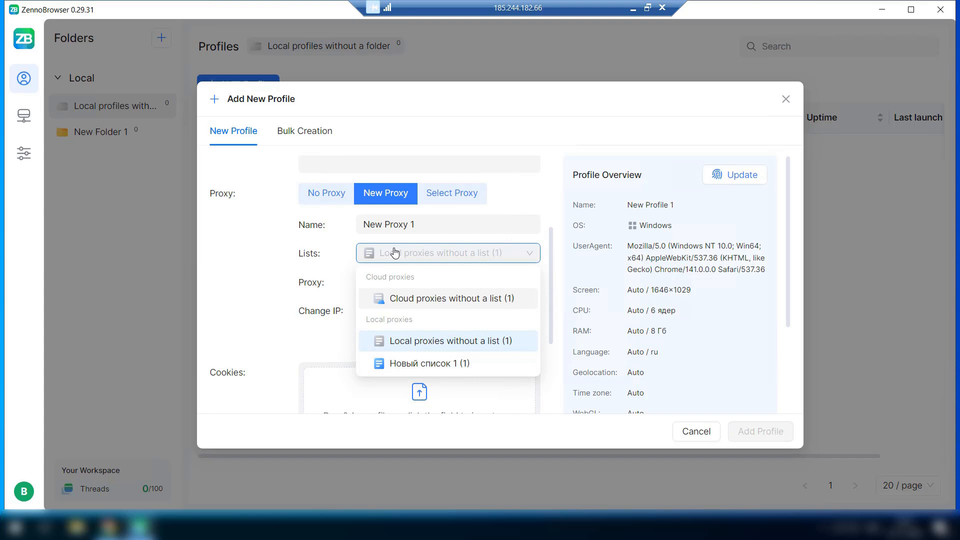
{"action": "left_click_drag", "start_coordinate": [415, 224], "coordinate": [358, 225]}
{"action": "left_click", "coordinate": [336, 282]}
{"action": "left_click", "coordinate": [425, 253]}
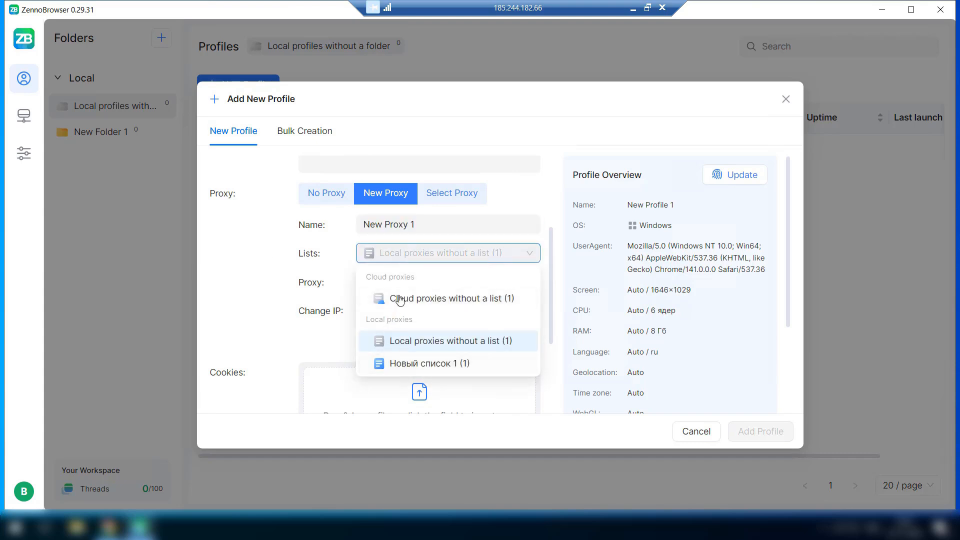
{"action": "left_click", "coordinate": [275, 266]}
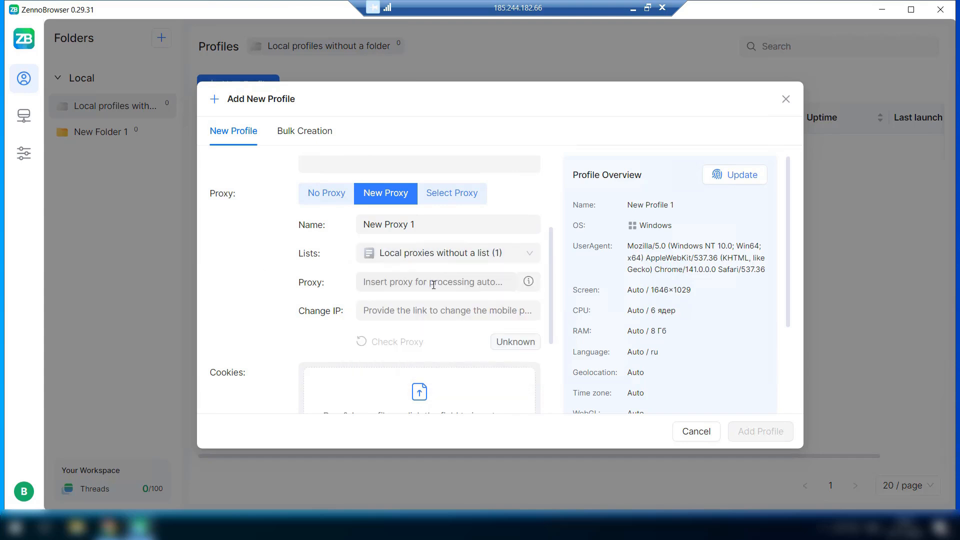
{"action": "left_click", "coordinate": [400, 282]}
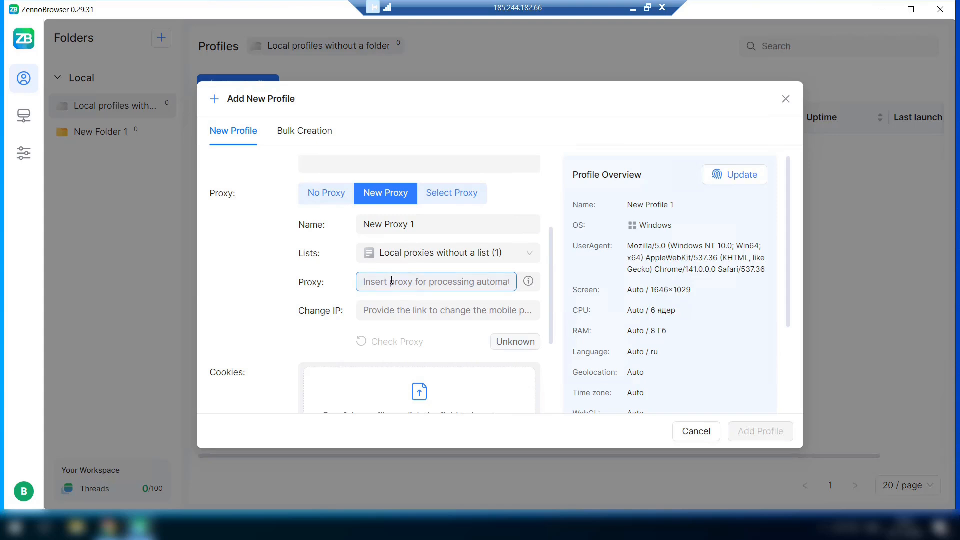
{"action": "left_click", "coordinate": [380, 313]}
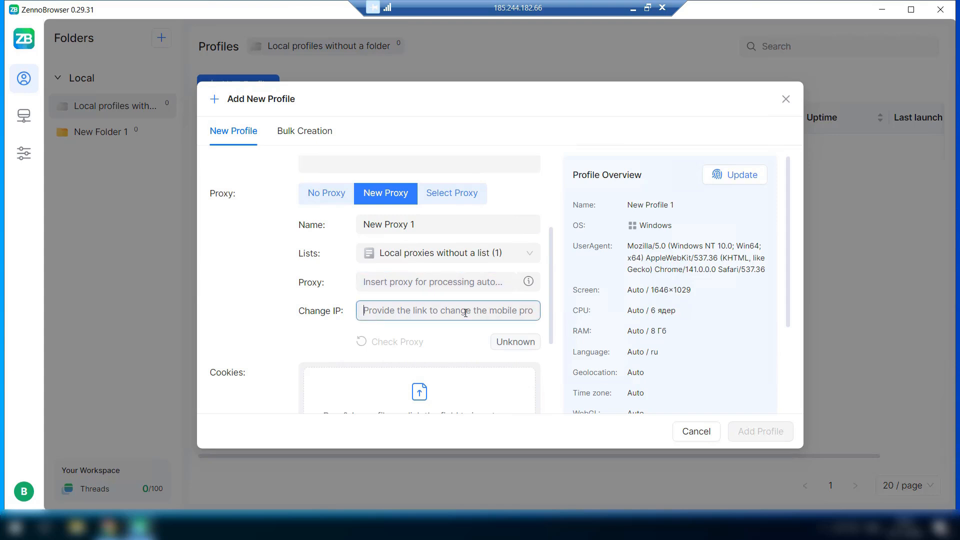
{"action": "left_click", "coordinate": [378, 281]}
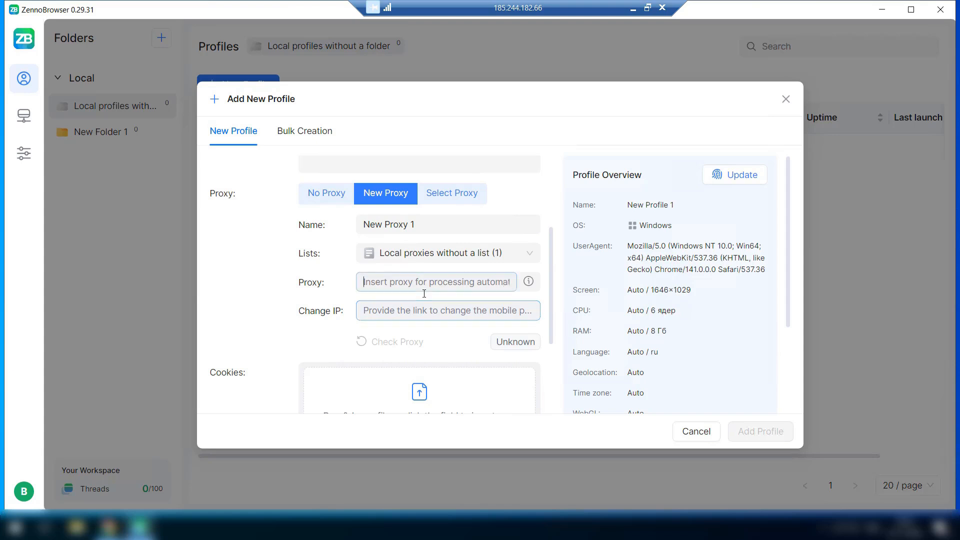
{"action": "left_click", "coordinate": [397, 310]}
{"action": "left_click", "coordinate": [541, 238]}
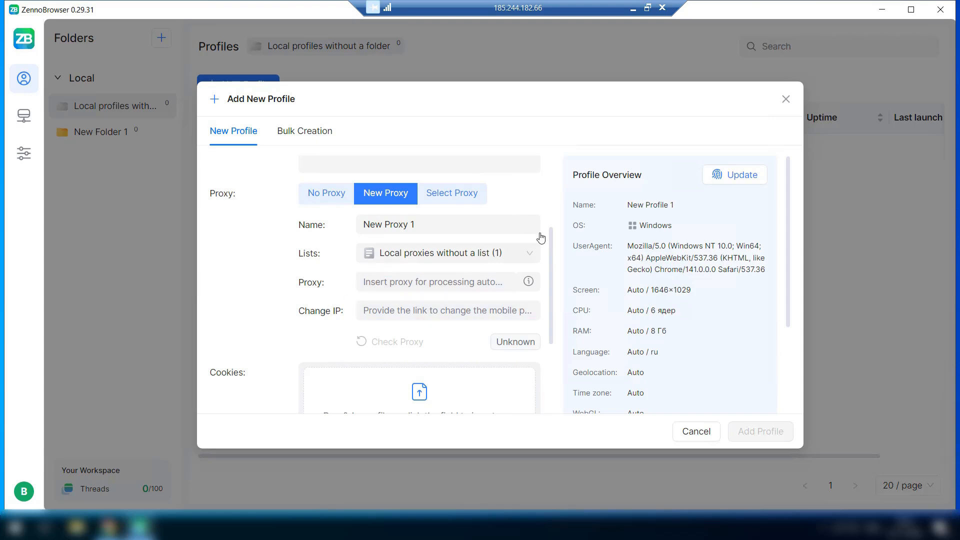
{"action": "left_click", "coordinate": [452, 198]}
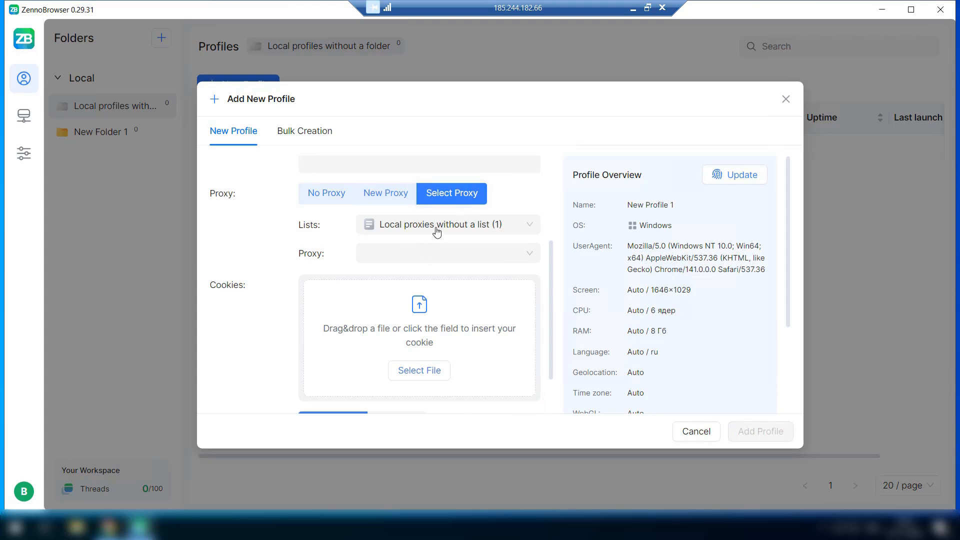
Switch the proxy Lists setting to 'Cloud proxies without a list (1)'.
{"action": "left_click", "coordinate": [445, 226]}
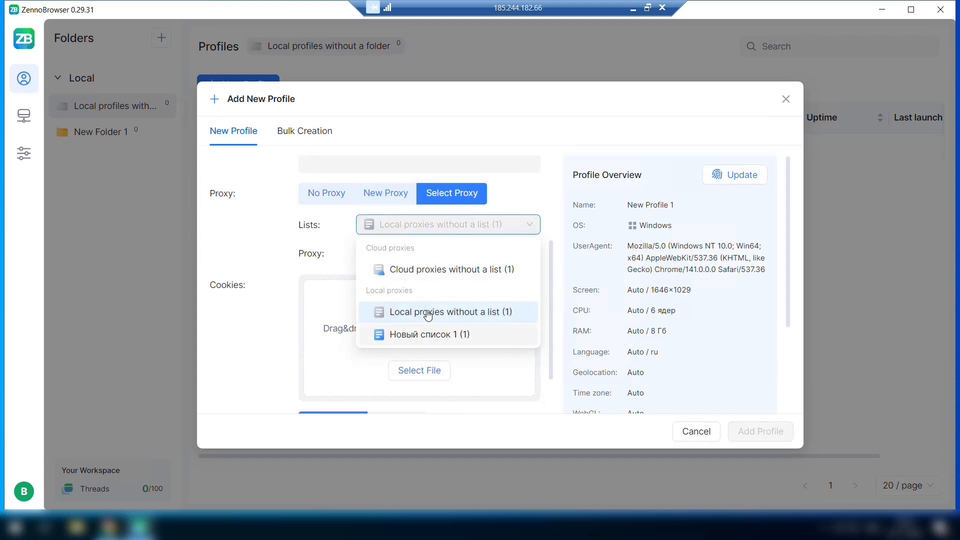
{"action": "left_click", "coordinate": [285, 259]}
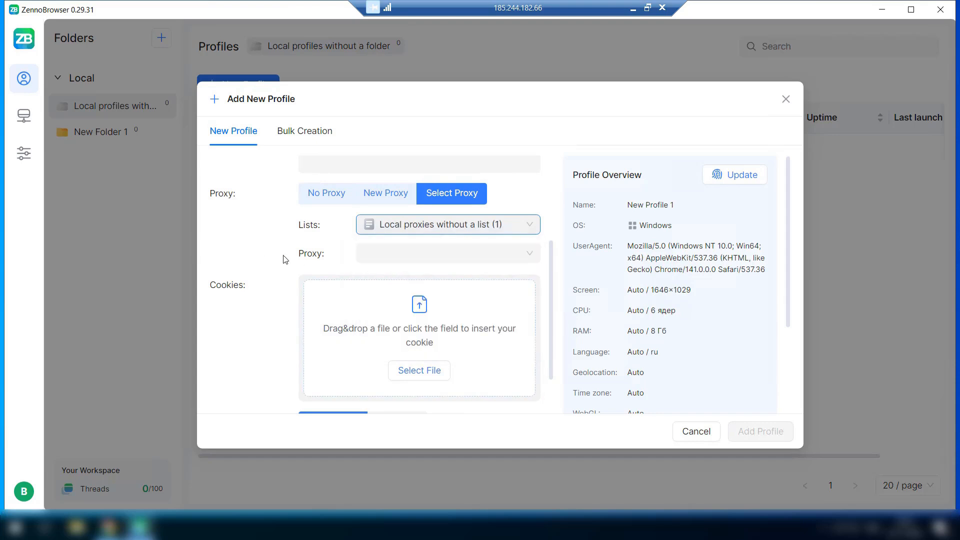
{"action": "left_click", "coordinate": [390, 258]}
{"action": "left_click", "coordinate": [355, 235]}
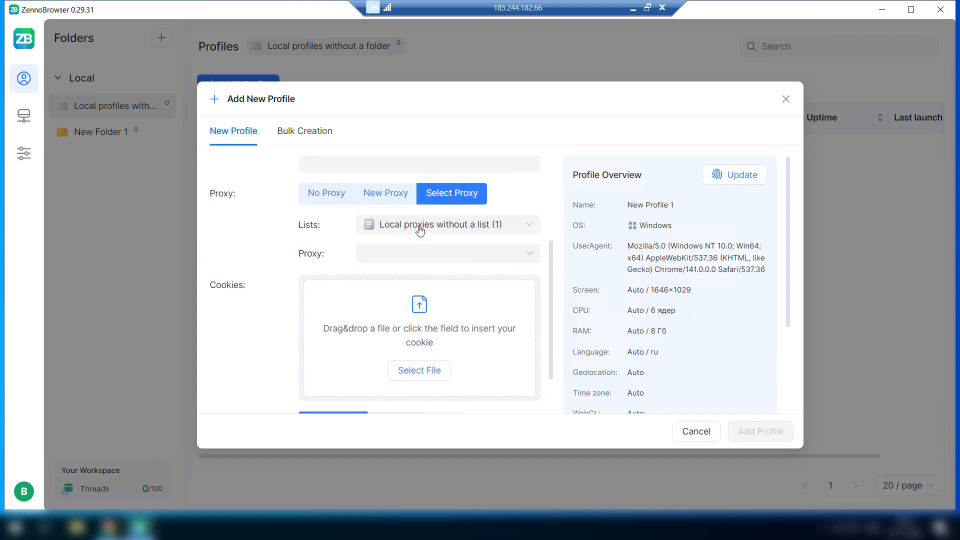
{"action": "left_click", "coordinate": [420, 226]}
{"action": "left_click", "coordinate": [402, 270]}
{"action": "left_click", "coordinate": [407, 255]}
{"action": "left_click", "coordinate": [294, 252]}
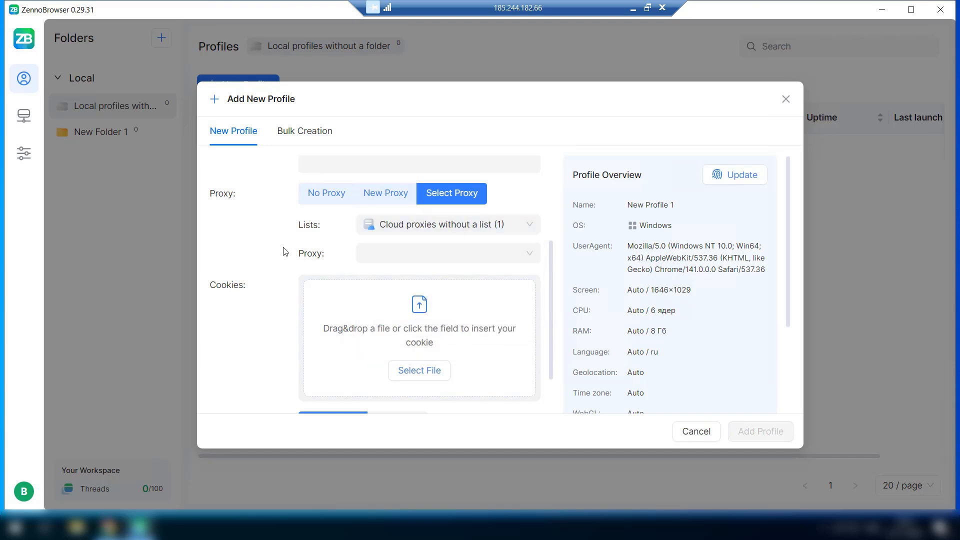
Pick 'Новый прокси 2' from the cloud list as the profile's proxy.
{"action": "scroll", "coordinate": [282, 252], "scroll_direction": "down", "scroll_amount": 2}
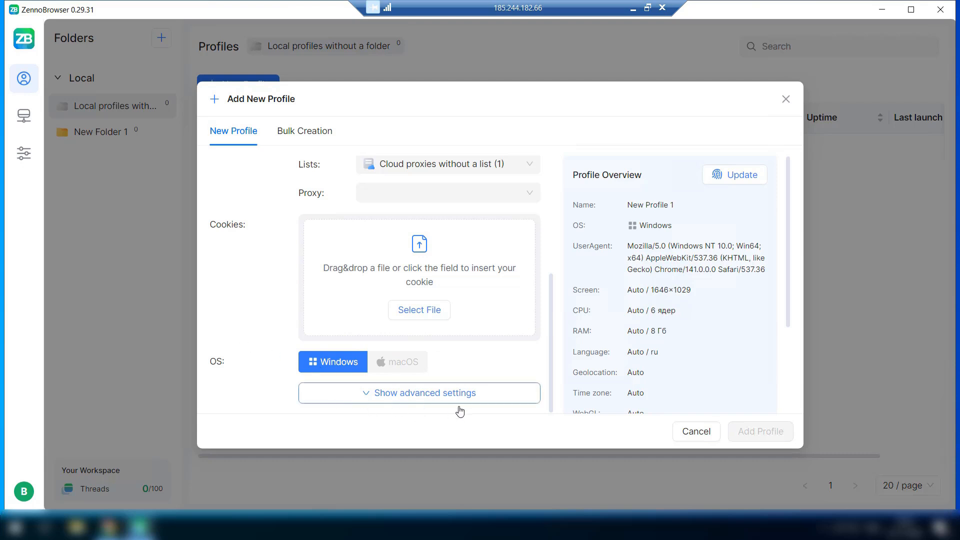
{"action": "scroll", "coordinate": [254, 191], "scroll_direction": "up", "scroll_amount": 1}
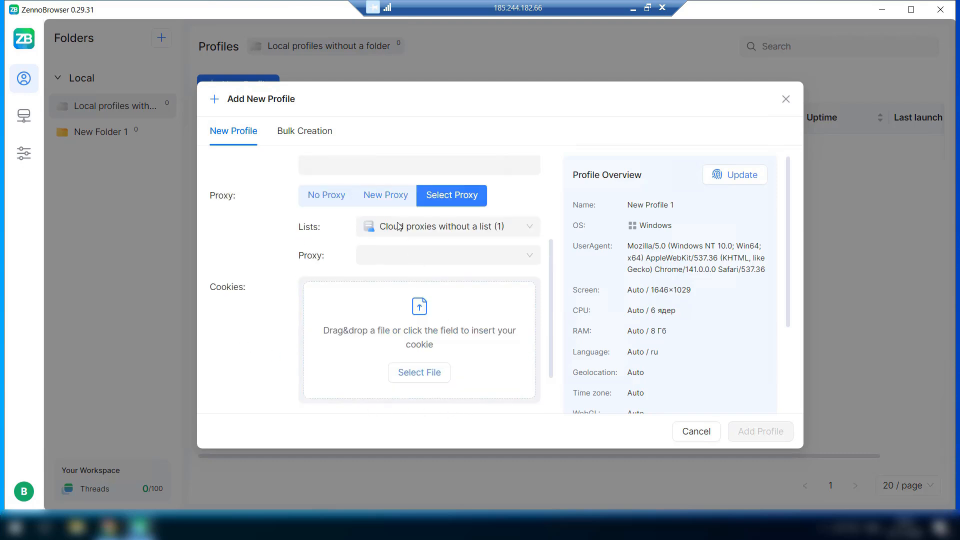
{"action": "left_click", "coordinate": [403, 255]}
{"action": "left_click", "coordinate": [411, 280]}
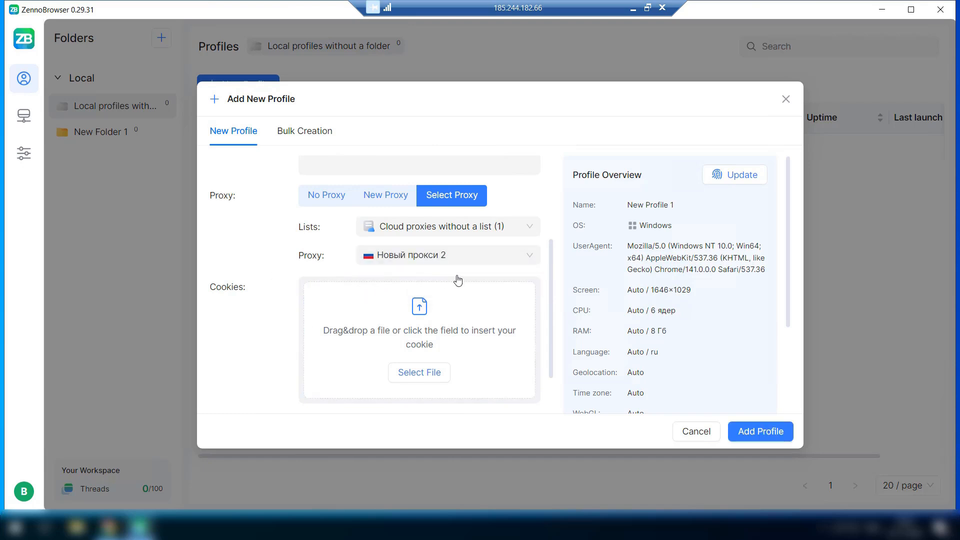
{"action": "scroll", "coordinate": [454, 280], "scroll_direction": "down", "scroll_amount": 1}
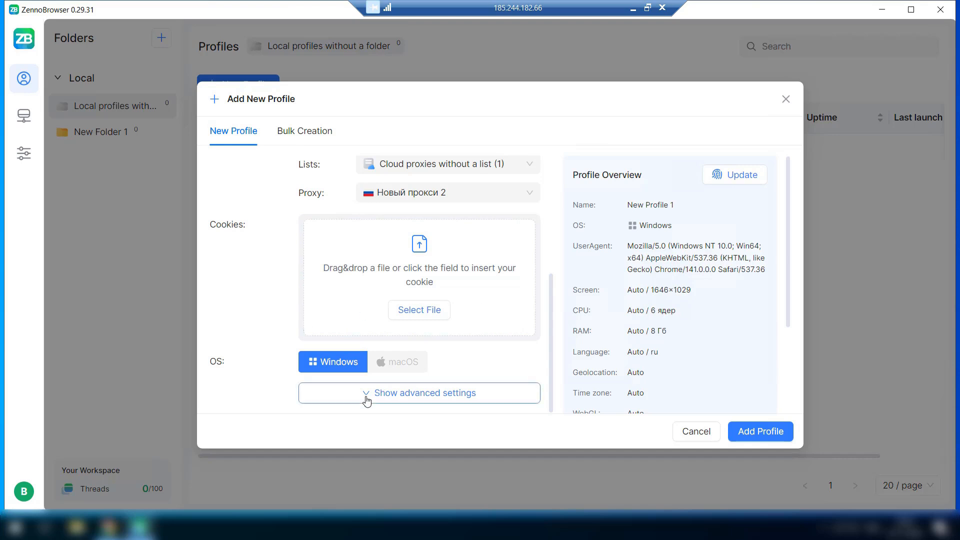
Try CPU on Real and Language on Manually, then return both to Auto (ru).
{"action": "scroll", "coordinate": [281, 310], "scroll_direction": "down", "scroll_amount": 4}
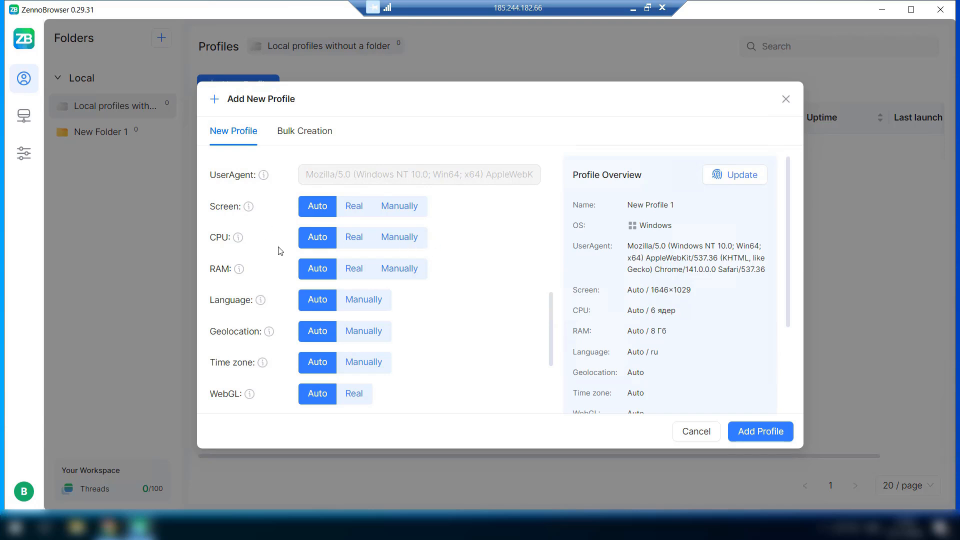
{"action": "left_click", "coordinate": [355, 244]}
{"action": "left_click", "coordinate": [317, 238]}
{"action": "left_click", "coordinate": [356, 303]}
{"action": "left_click", "coordinate": [363, 336]}
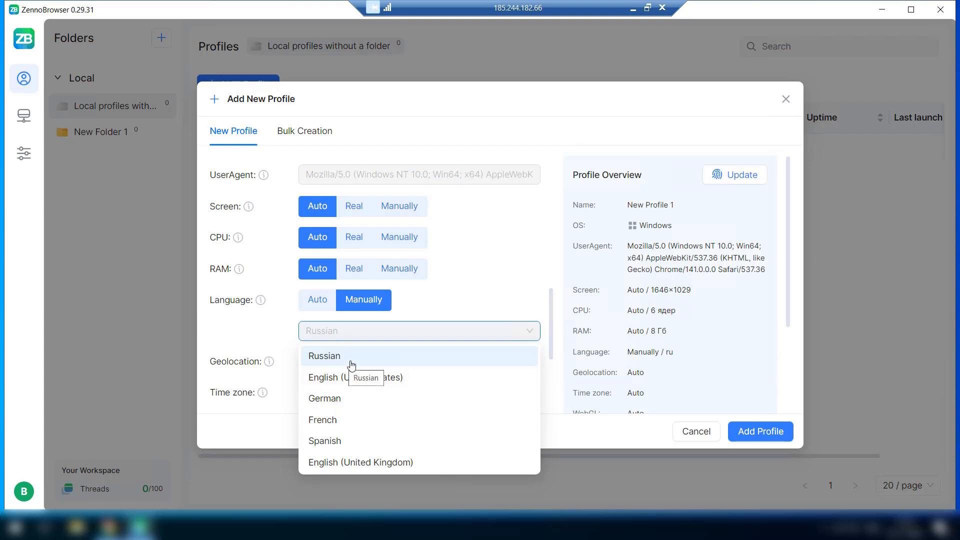
{"action": "left_click", "coordinate": [318, 299]}
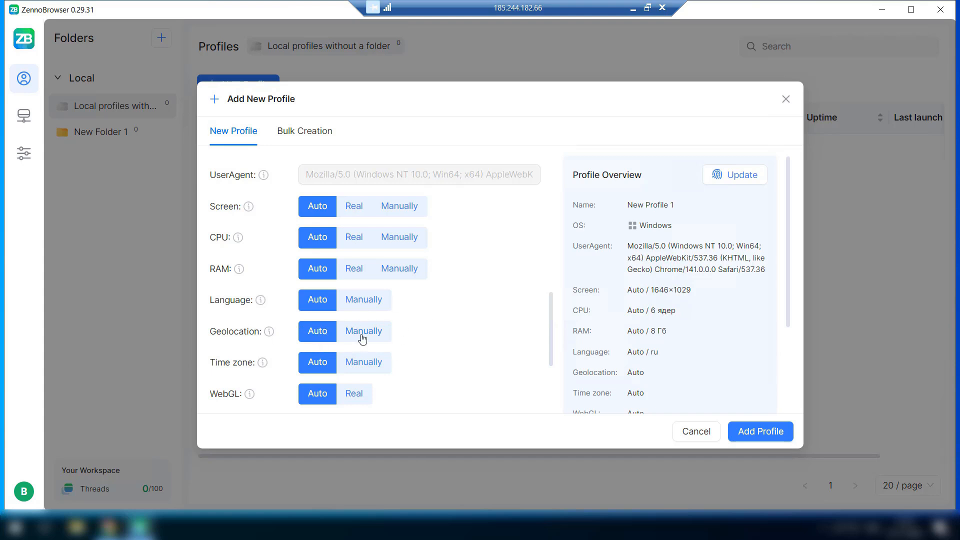
Switch Geolocation to Manually and back, leaving it on Auto.
{"action": "left_click", "coordinate": [381, 332]}
{"action": "left_click", "coordinate": [315, 334]}
{"action": "scroll", "coordinate": [555, 349], "scroll_direction": "down", "scroll_amount": 3}
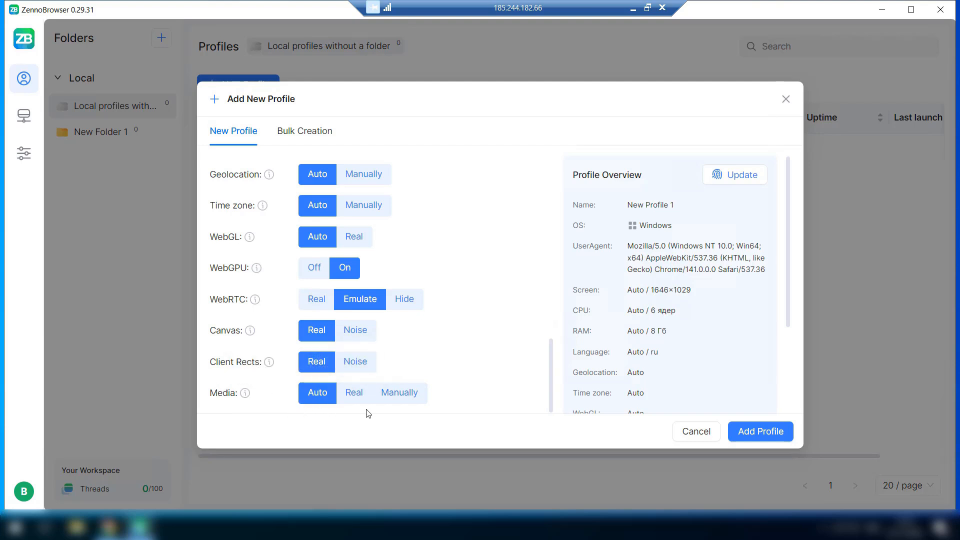
Set Media to Manually and regenerate the fingerprint: 1920×1080 screen, 2 cores, 4 GB RAM.
{"action": "left_click", "coordinate": [418, 398]}
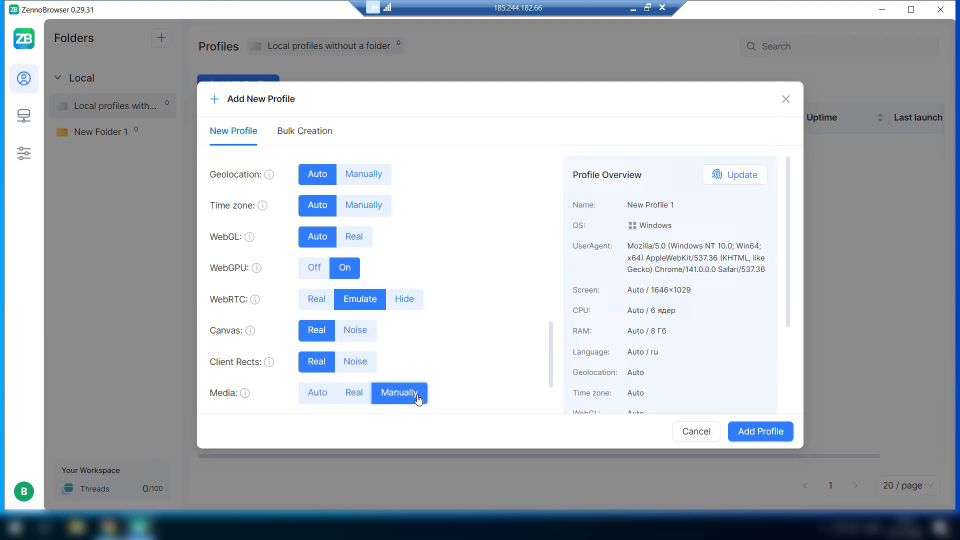
{"action": "scroll", "coordinate": [419, 398], "scroll_direction": "down", "scroll_amount": 2}
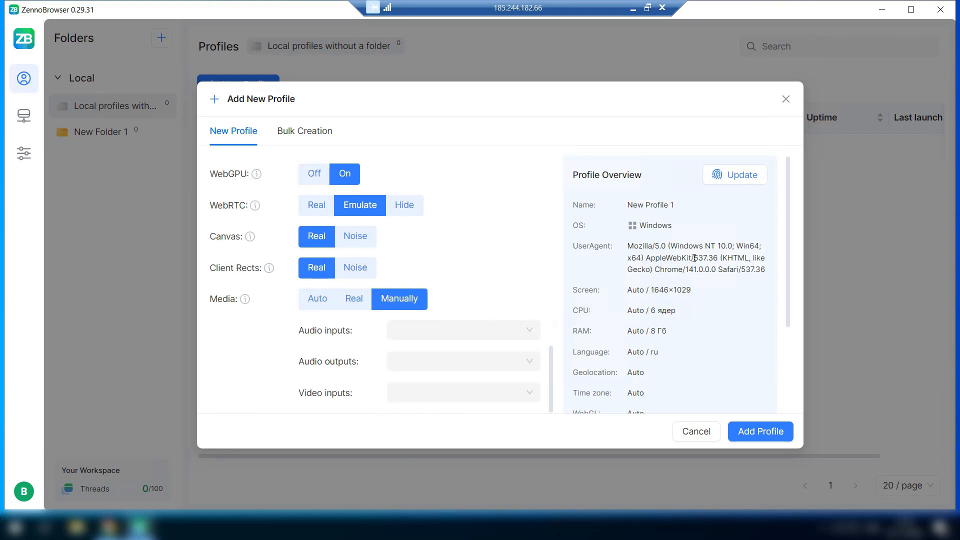
{"action": "left_click_drag", "start_coordinate": [646, 258], "coordinate": [698, 259]}
{"action": "left_click_drag", "start_coordinate": [574, 291], "coordinate": [725, 292]}
{"action": "left_click_drag", "start_coordinate": [577, 306], "coordinate": [701, 312]}
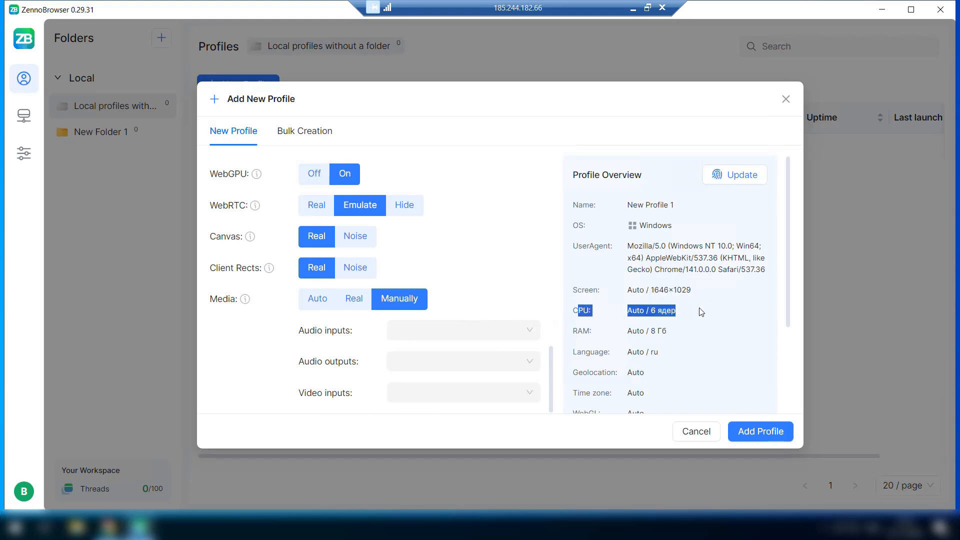
{"action": "left_click_drag", "start_coordinate": [577, 329], "coordinate": [680, 337]}
{"action": "left_click_drag", "start_coordinate": [574, 353], "coordinate": [646, 362]}
{"action": "left_click", "coordinate": [591, 381]}
{"action": "left_click", "coordinate": [731, 175]}
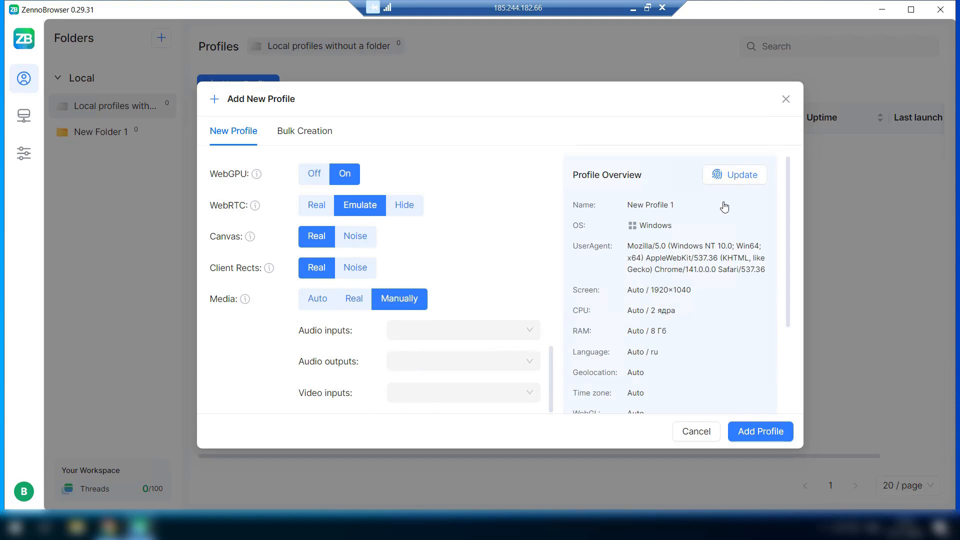
Add New Profile 1 to New Folder 1, launch it once, then close its browser.
{"action": "left_click", "coordinate": [767, 433]}
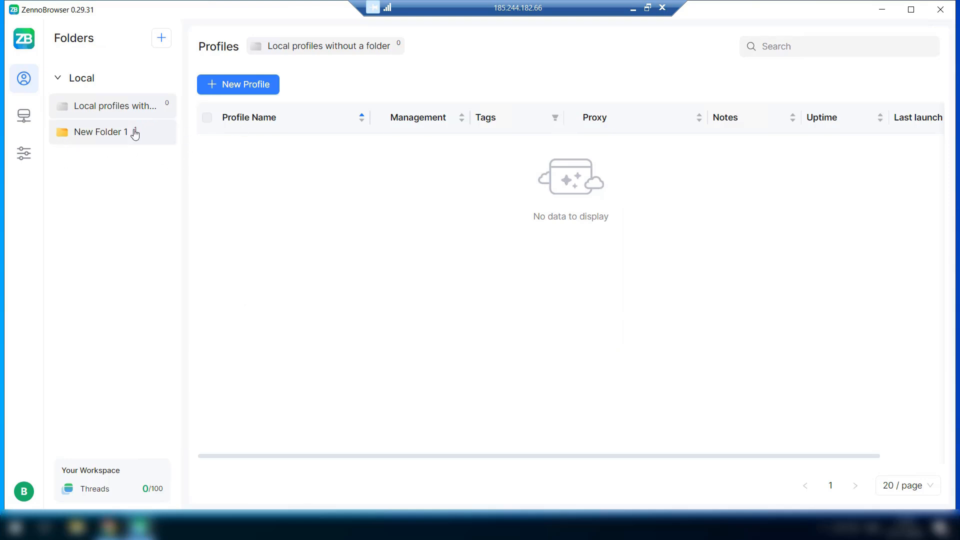
{"action": "left_click", "coordinate": [87, 132]}
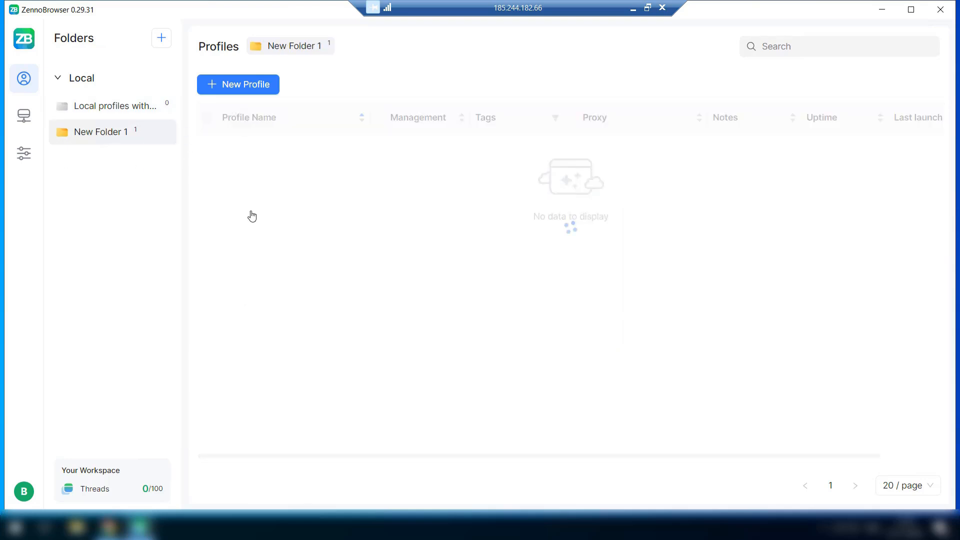
{"action": "left_click", "coordinate": [415, 159]}
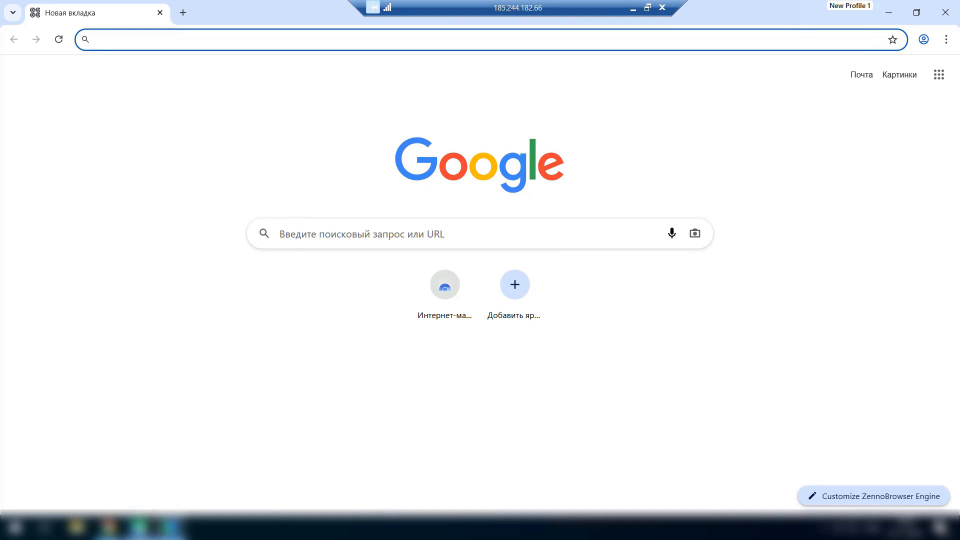
{"action": "left_click", "coordinate": [946, 13]}
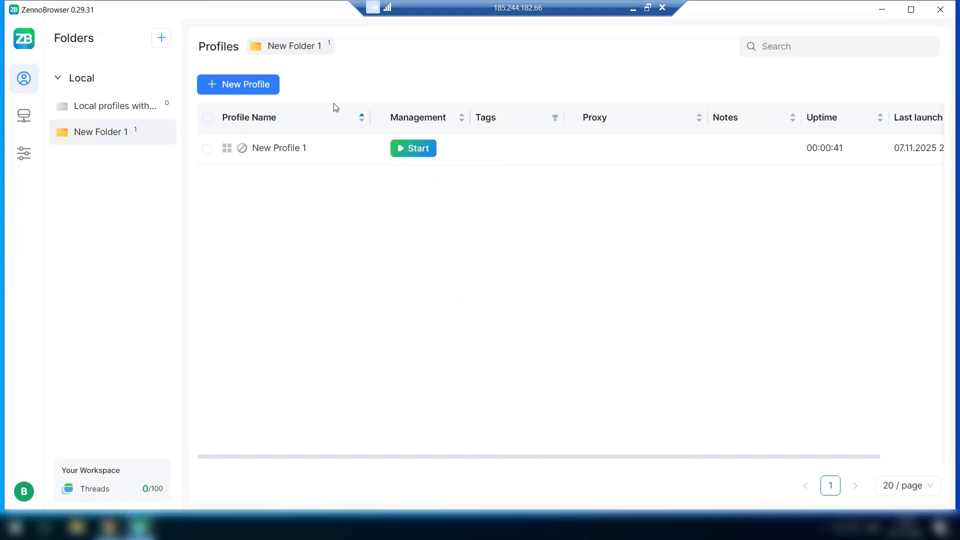
Switch to bulk creation and set the quantity to 10 profiles.
{"action": "left_click", "coordinate": [215, 85]}
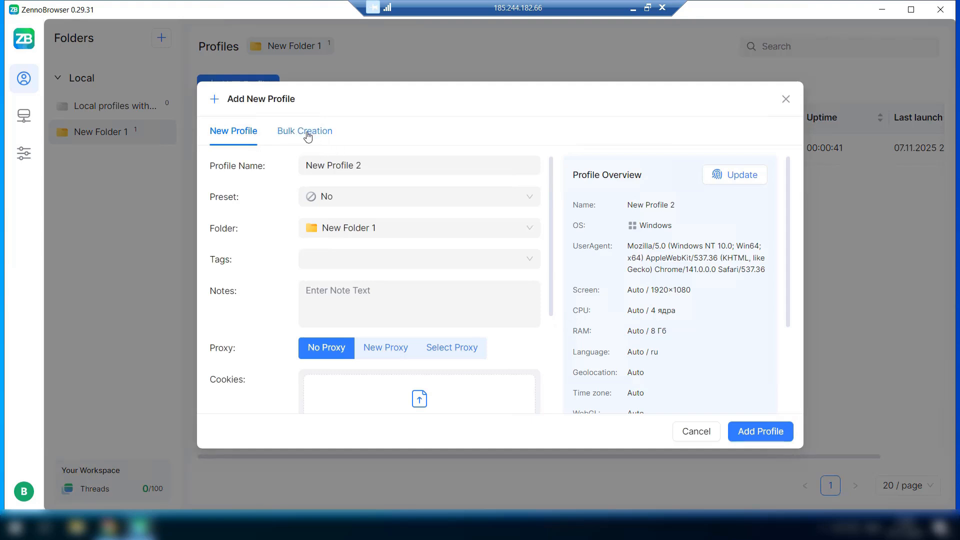
{"action": "left_click", "coordinate": [307, 133]}
{"action": "left_click", "coordinate": [321, 166]}
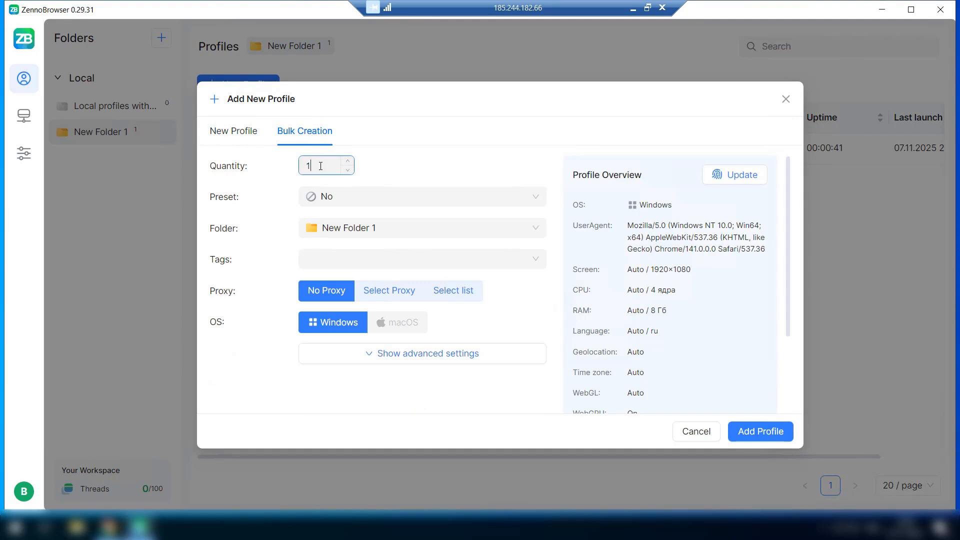
{"action": "type", "text": "0"}
{"action": "left_click", "coordinate": [365, 257]}
{"action": "left_click", "coordinate": [272, 285]}
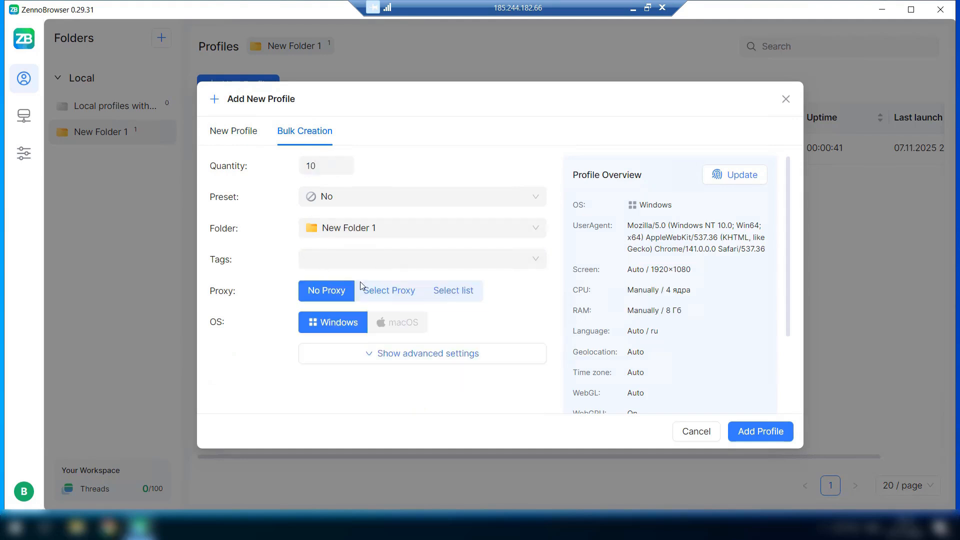
Draw proxies from the Cloud proxies list, allowing 10 profiles per proxy.
{"action": "left_click", "coordinate": [391, 294]}
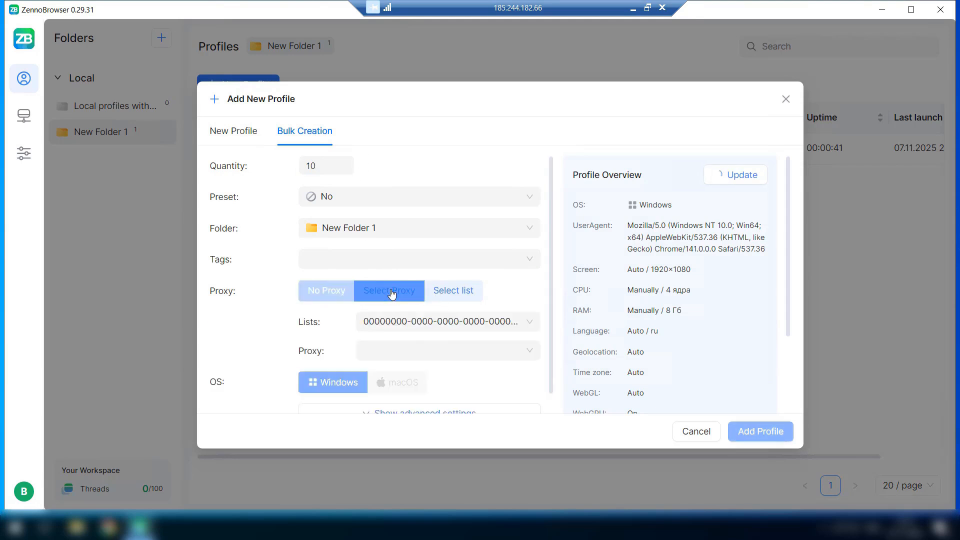
{"action": "left_click", "coordinate": [490, 353]}
{"action": "left_click", "coordinate": [479, 295]}
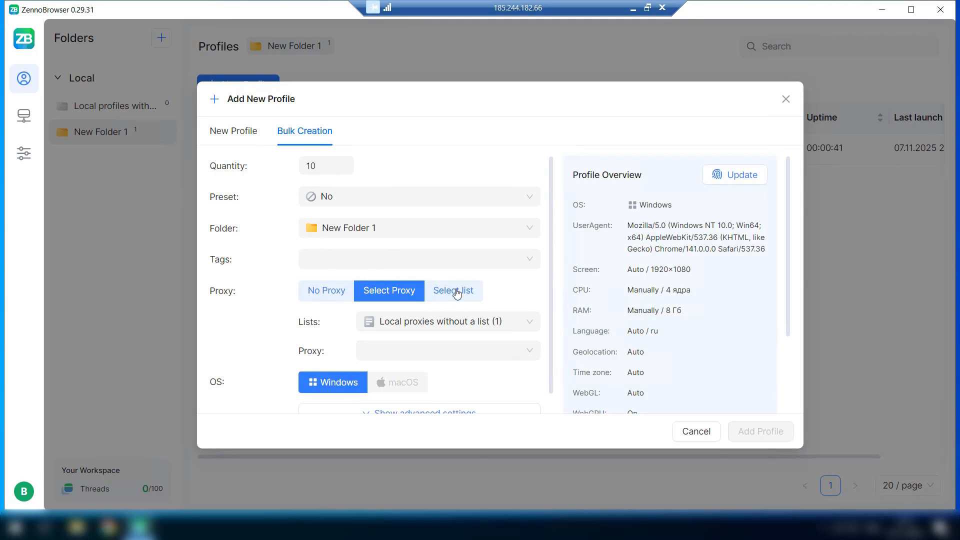
{"action": "left_click", "coordinate": [455, 294]}
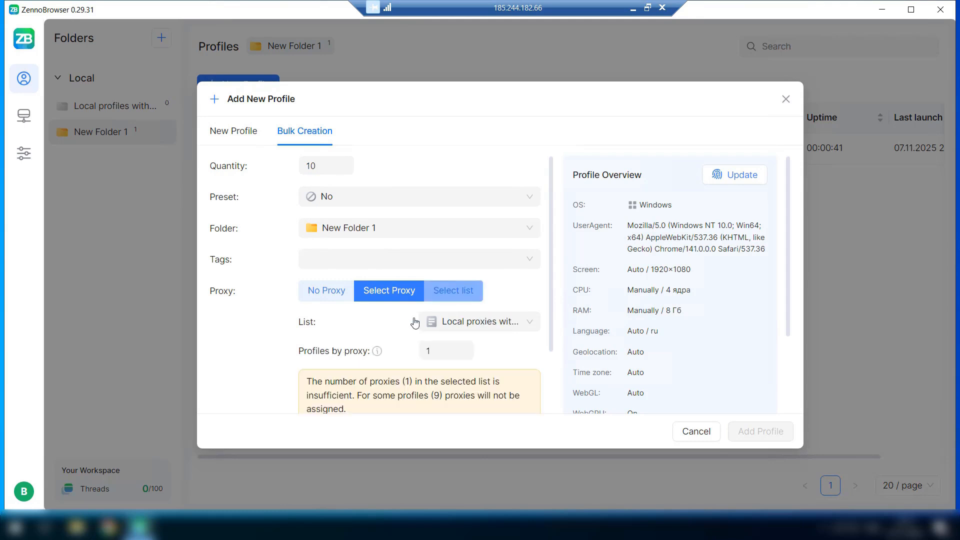
{"action": "left_click", "coordinate": [445, 351]}
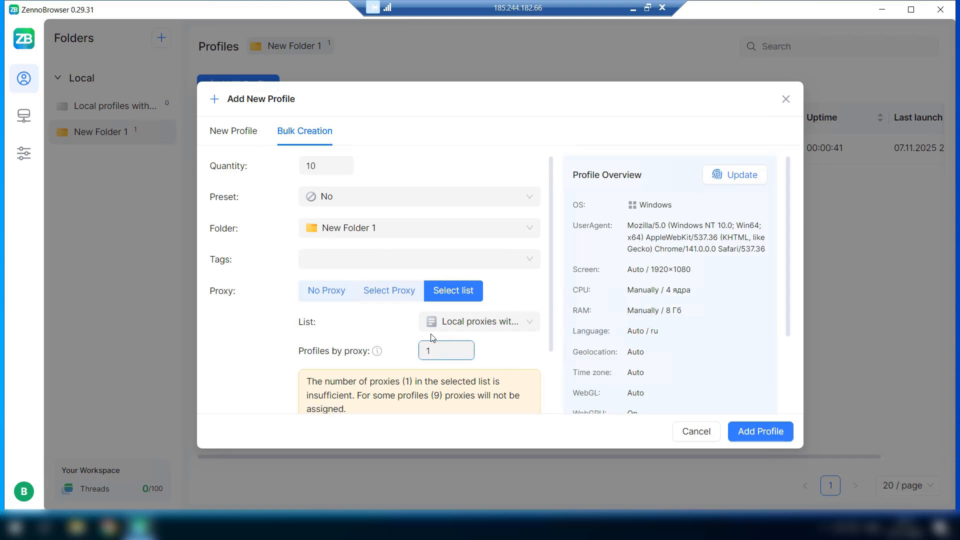
{"action": "type", "text": "0"}
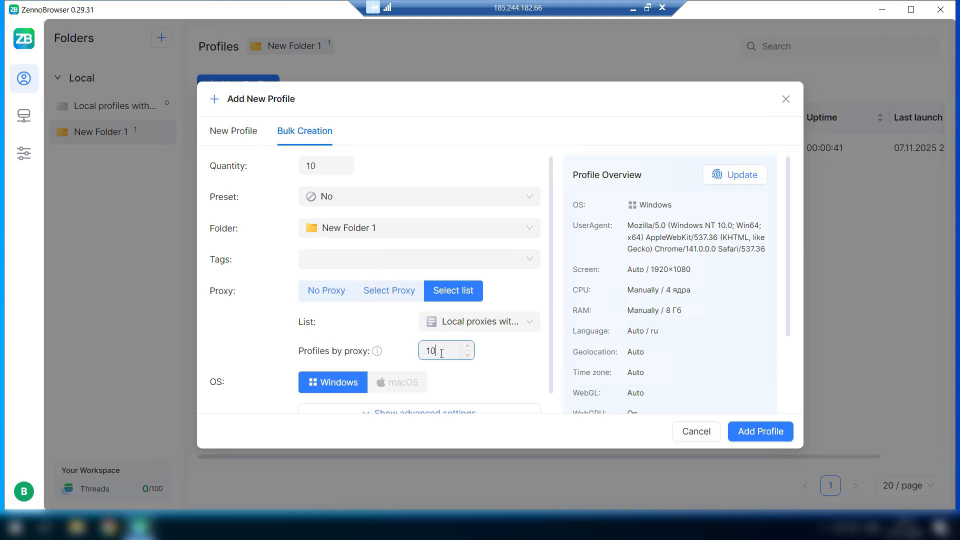
{"action": "left_click", "coordinate": [478, 329]}
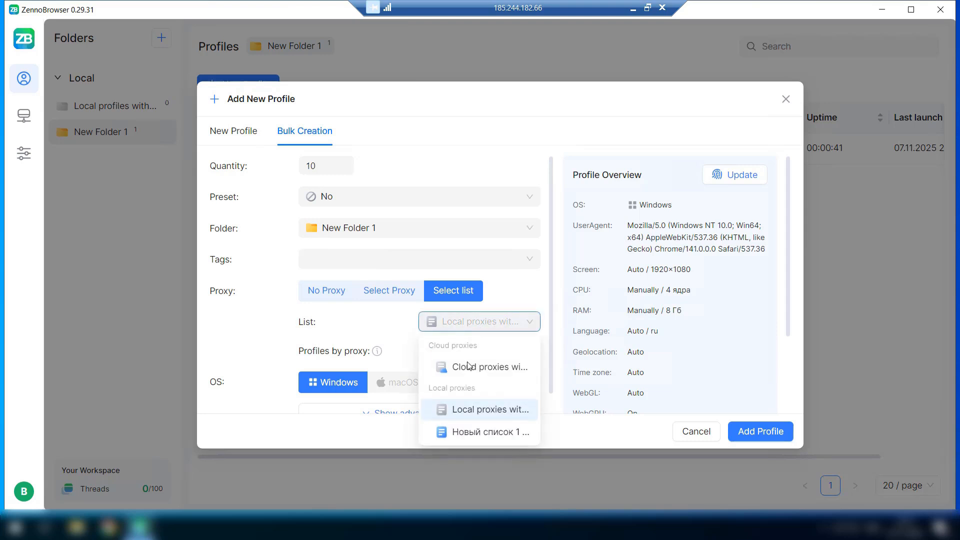
{"action": "left_click", "coordinate": [741, 376]}
Create the ten bulk profiles in New Folder 1.
{"action": "left_click", "coordinate": [760, 433]}
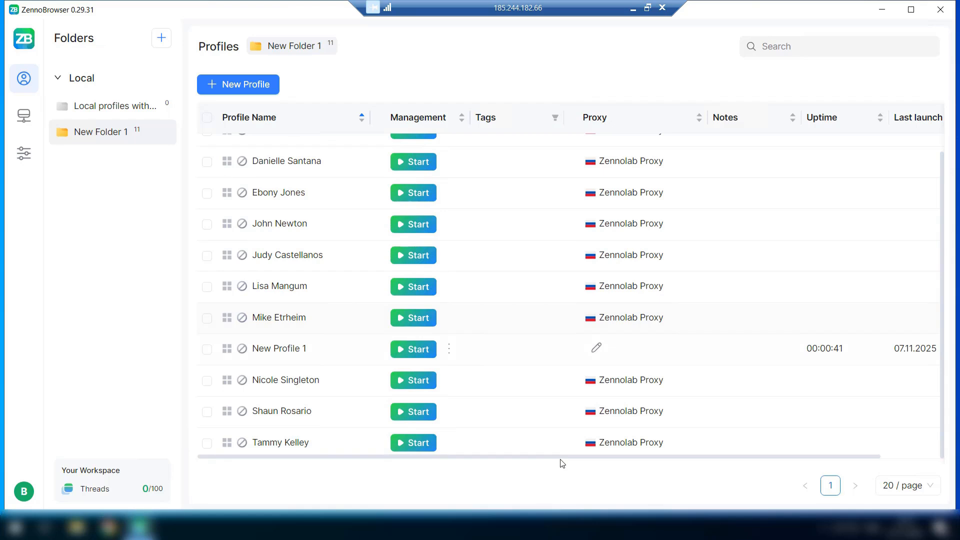
{"action": "left_click_drag", "start_coordinate": [597, 459], "coordinate": [705, 459]}
{"action": "left_click_drag", "start_coordinate": [834, 457], "coordinate": [872, 457]}
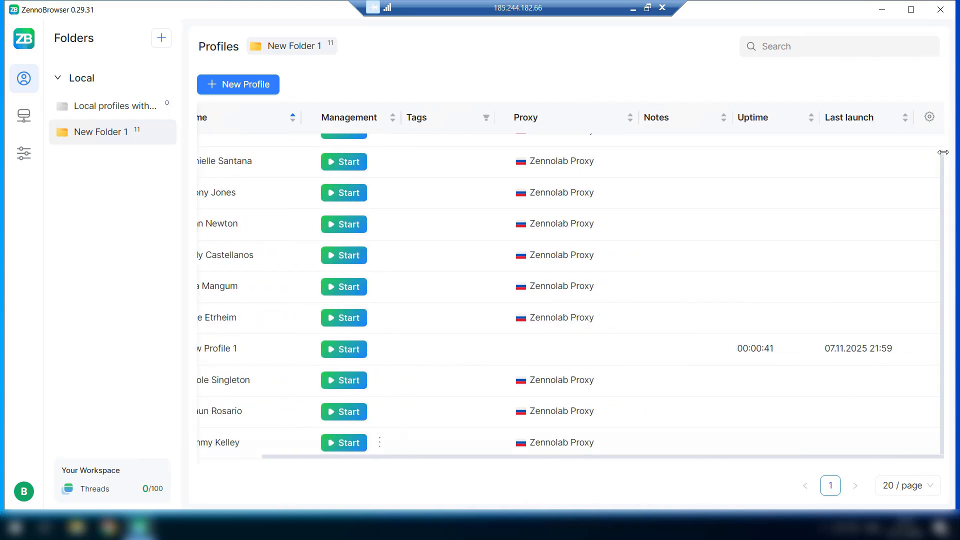
Switch off the Tags column in the profile table's column order settings and save.
{"action": "left_click", "coordinate": [929, 118]}
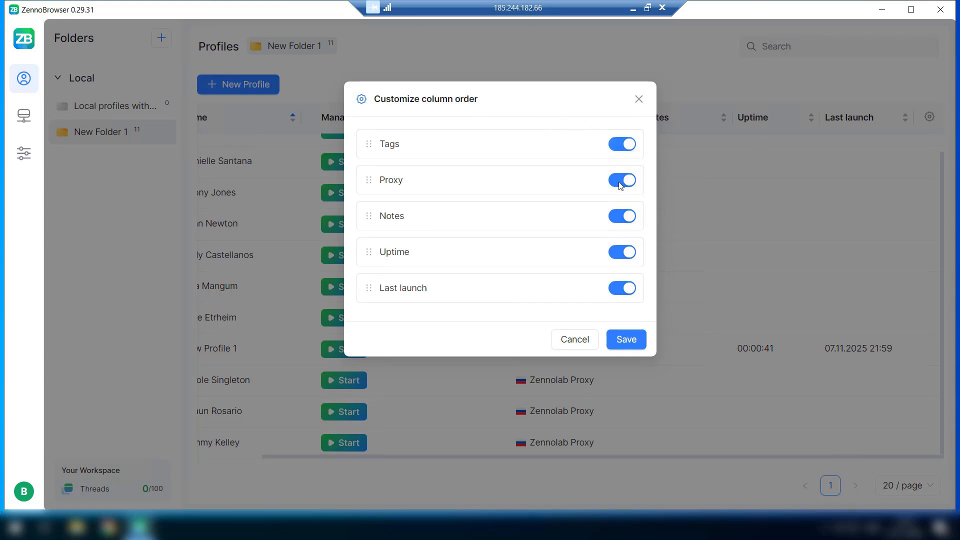
{"action": "left_click", "coordinate": [620, 146]}
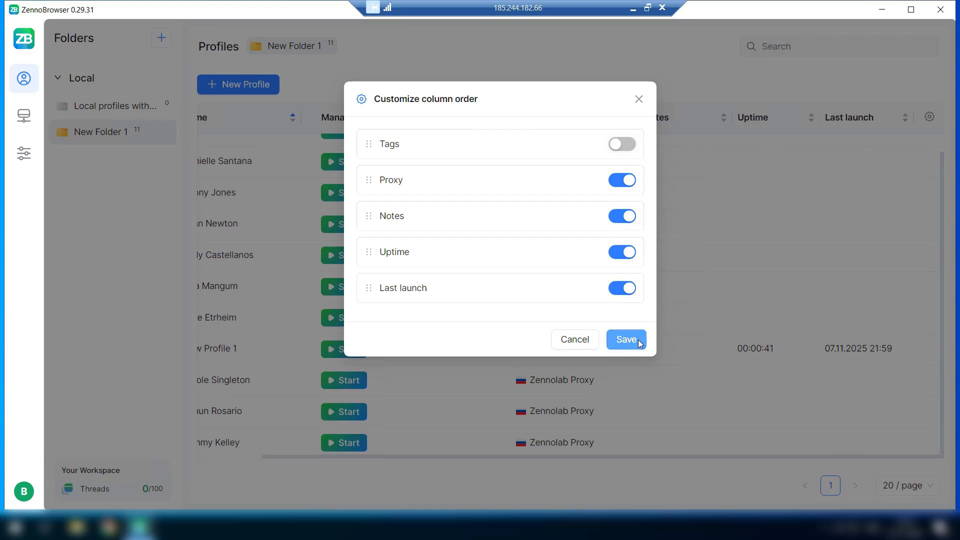
{"action": "left_click", "coordinate": [635, 343]}
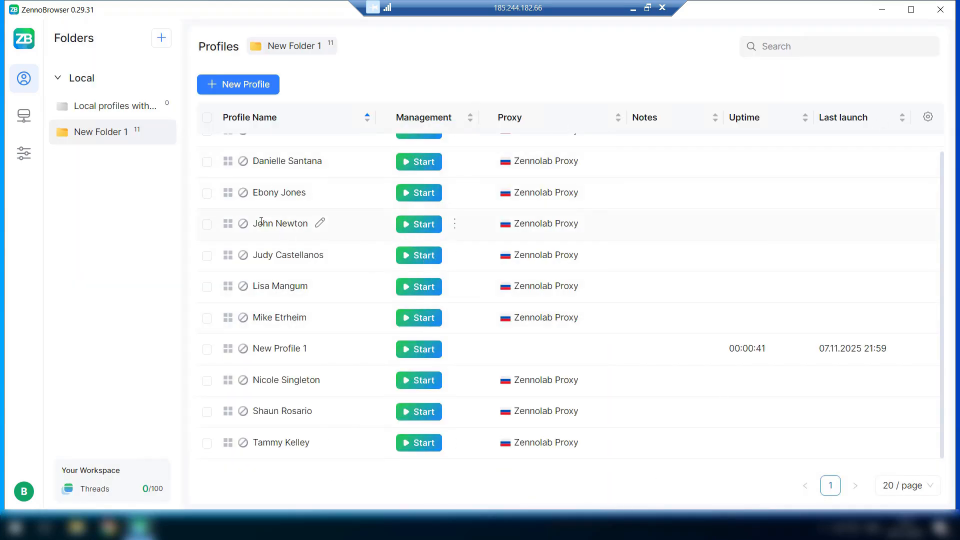
{"action": "left_click", "coordinate": [321, 224]}
{"action": "left_click_drag", "start_coordinate": [269, 260], "coordinate": [220, 261]}
{"action": "left_click", "coordinate": [616, 255]}
{"action": "left_click", "coordinate": [456, 229]}
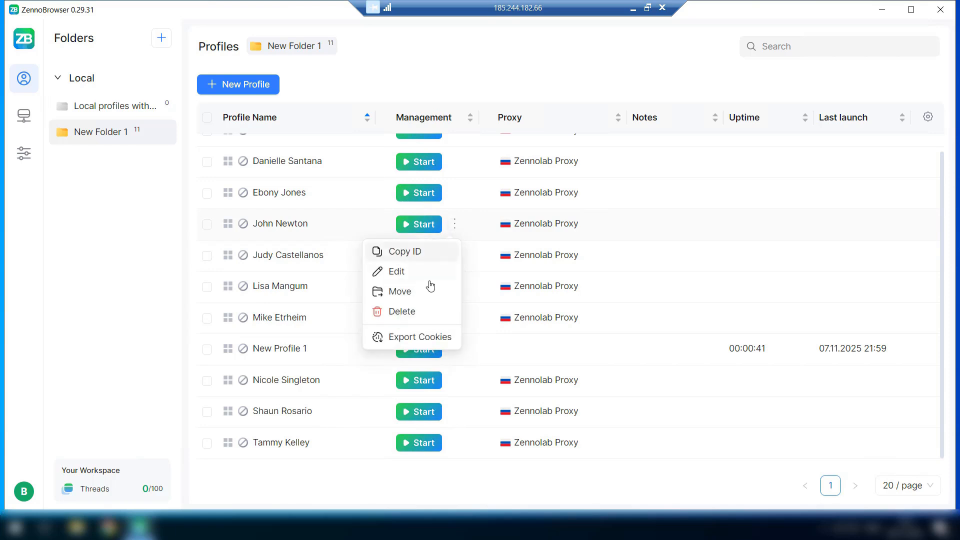
{"action": "left_click", "coordinate": [410, 272]}
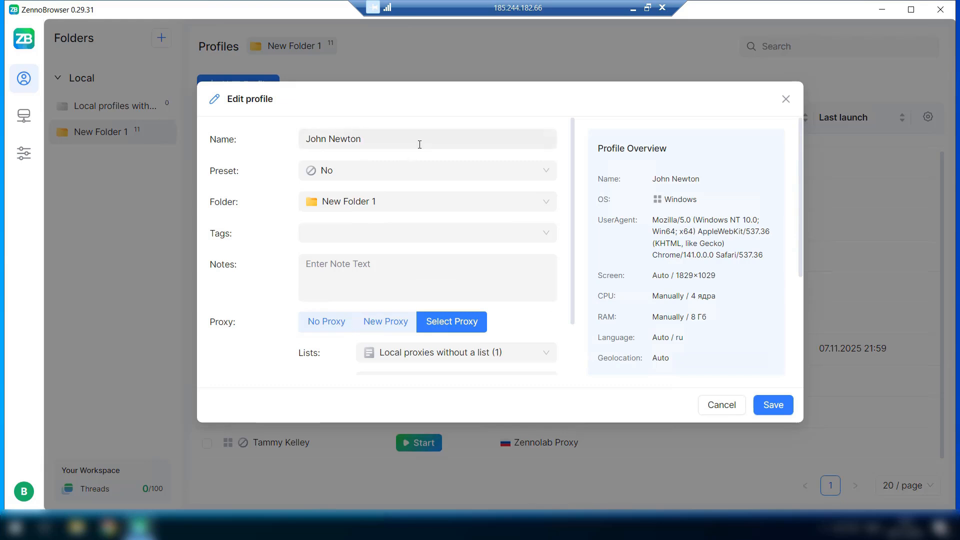
{"action": "scroll", "coordinate": [268, 250], "scroll_direction": "down", "scroll_amount": 8}
{"action": "scroll", "coordinate": [262, 285], "scroll_direction": "up", "scroll_amount": 8}
{"action": "key", "text": "Escape"}
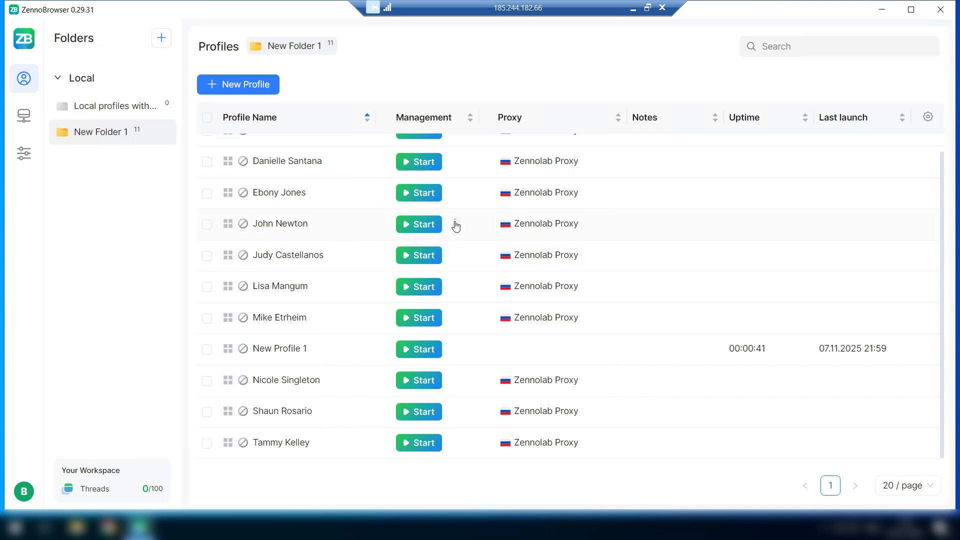
{"action": "left_click", "coordinate": [455, 224]}
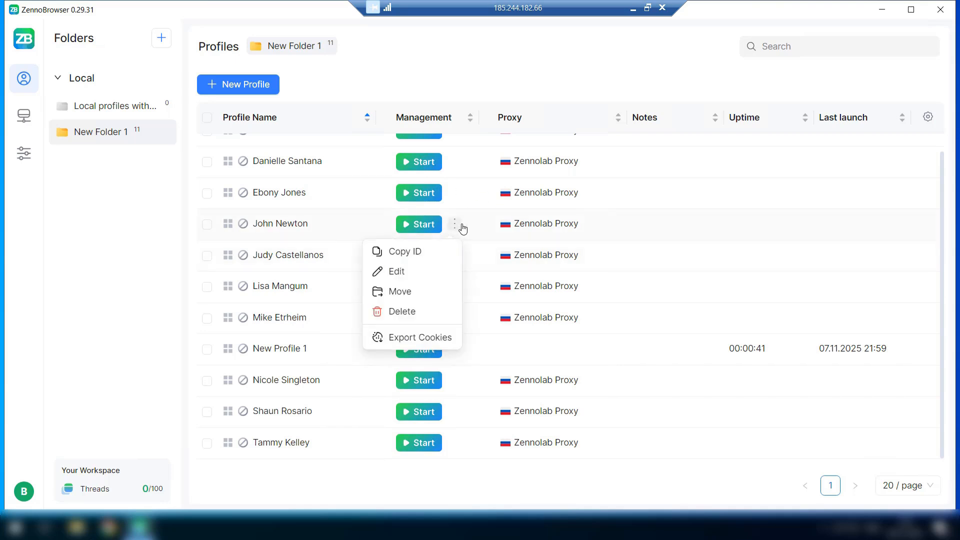
{"action": "left_click", "coordinate": [415, 260]}
{"action": "left_click", "coordinate": [742, 43]}
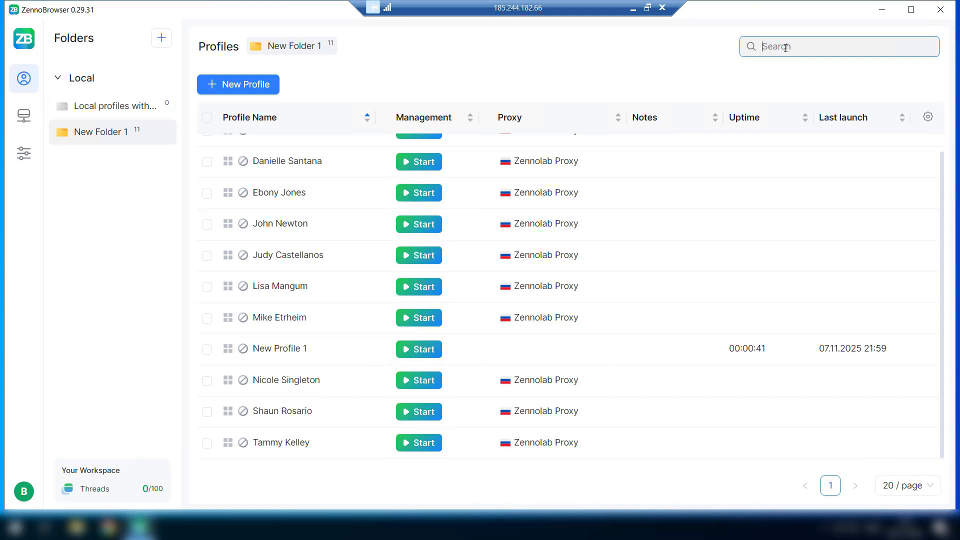
{"action": "key", "text": "ctrl+v"}
{"action": "key", "text": "ctrl+a"}
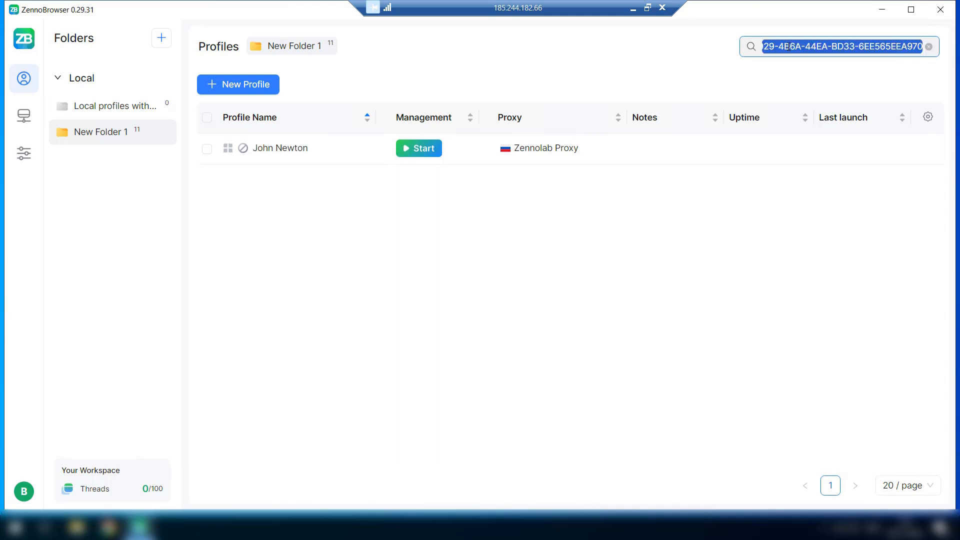
{"action": "key", "text": "BackSpace"}
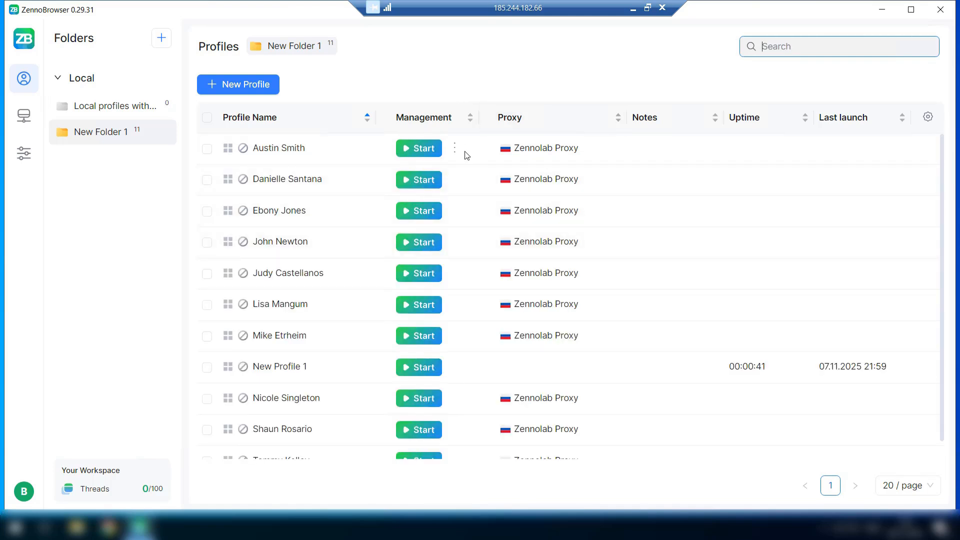
{"action": "left_click", "coordinate": [454, 148]}
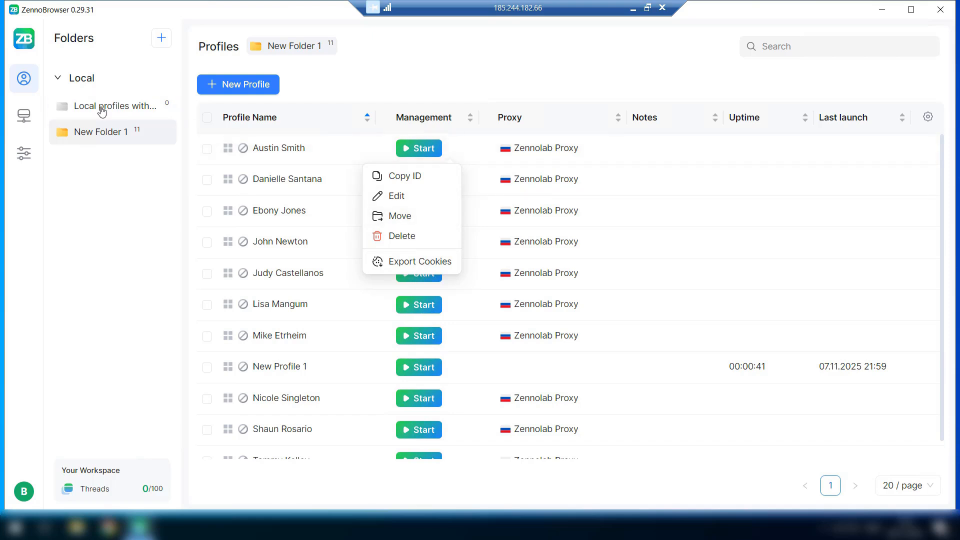
{"action": "left_click", "coordinate": [484, 80]}
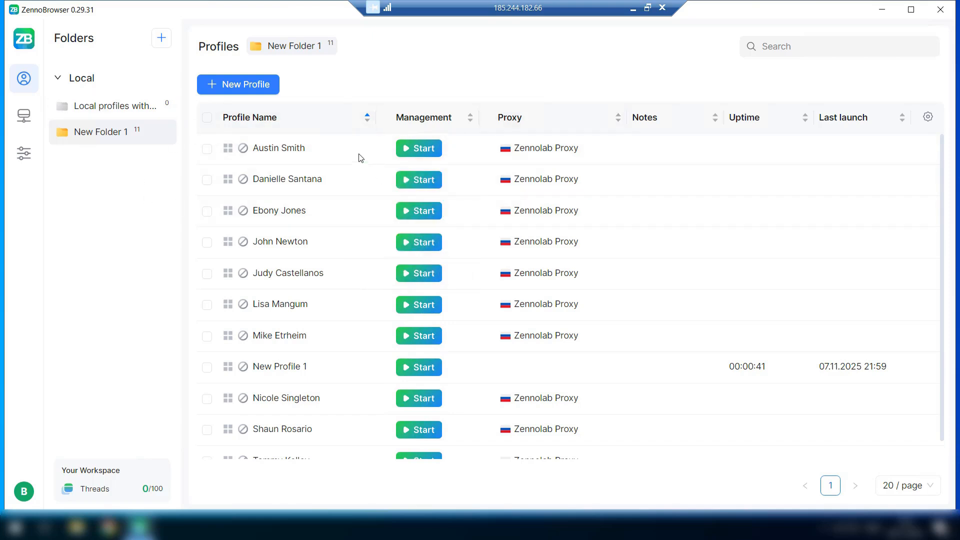
{"action": "left_click", "coordinate": [207, 118]}
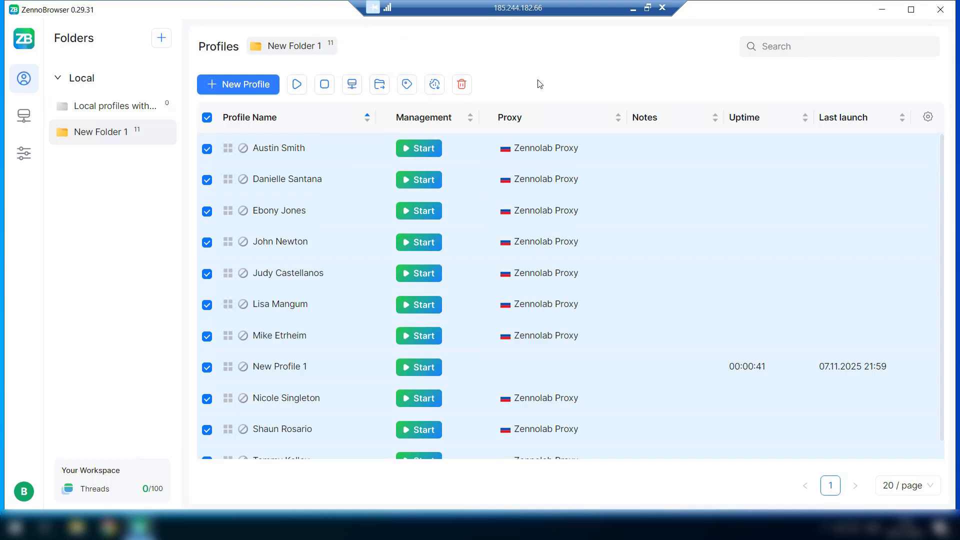
{"action": "left_click", "coordinate": [209, 119]}
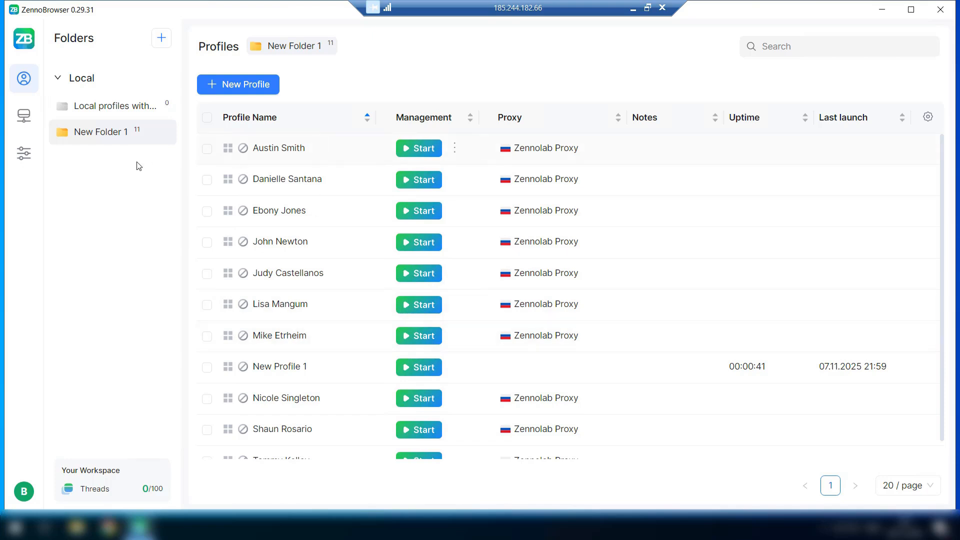
{"action": "left_click", "coordinate": [116, 108]}
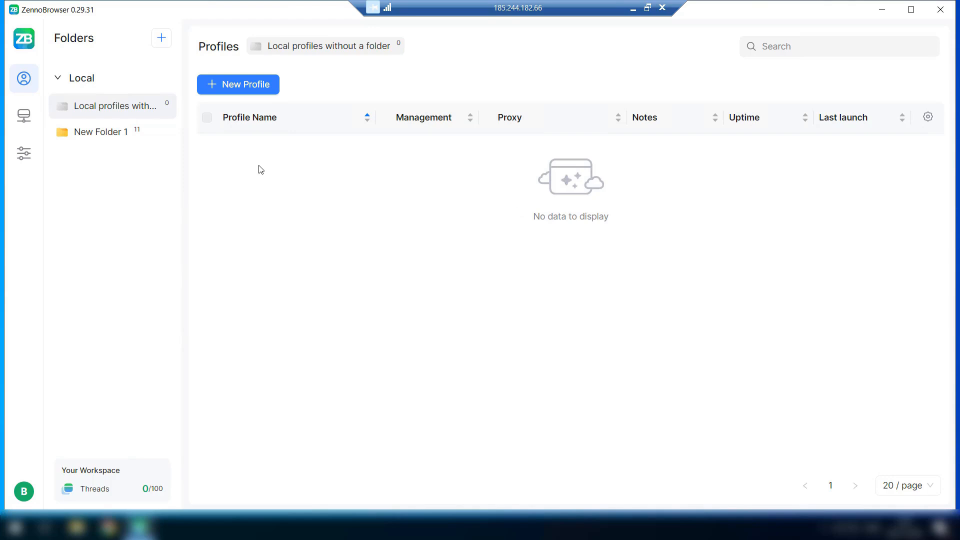
Create New Profile 1 with mobile proxy 31.129.21.234:9251 and its IP-change link.
{"action": "left_click", "coordinate": [250, 86]}
{"action": "scroll", "coordinate": [375, 331], "scroll_direction": "down", "scroll_amount": 3}
{"action": "left_click", "coordinate": [415, 315]}
{"action": "key", "text": "ctrl+v"}
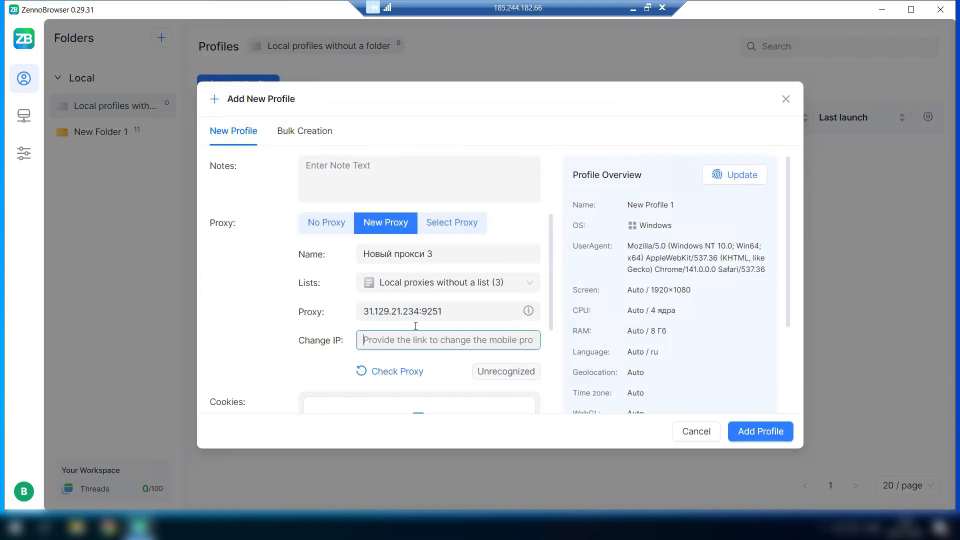
{"action": "key", "text": "ctrl+v"}
{"action": "left_click", "coordinate": [761, 431]}
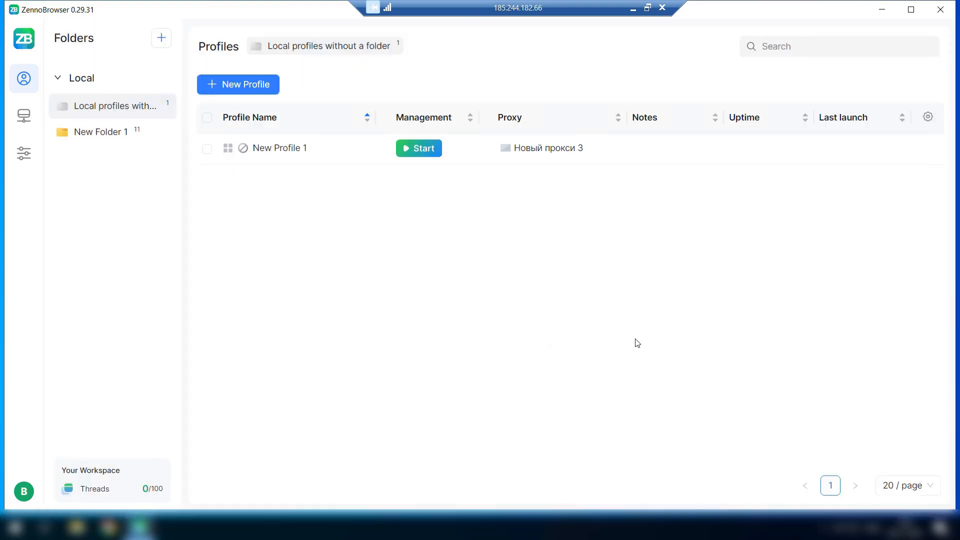
{"action": "mouse_move", "coordinate": [614, 153]}
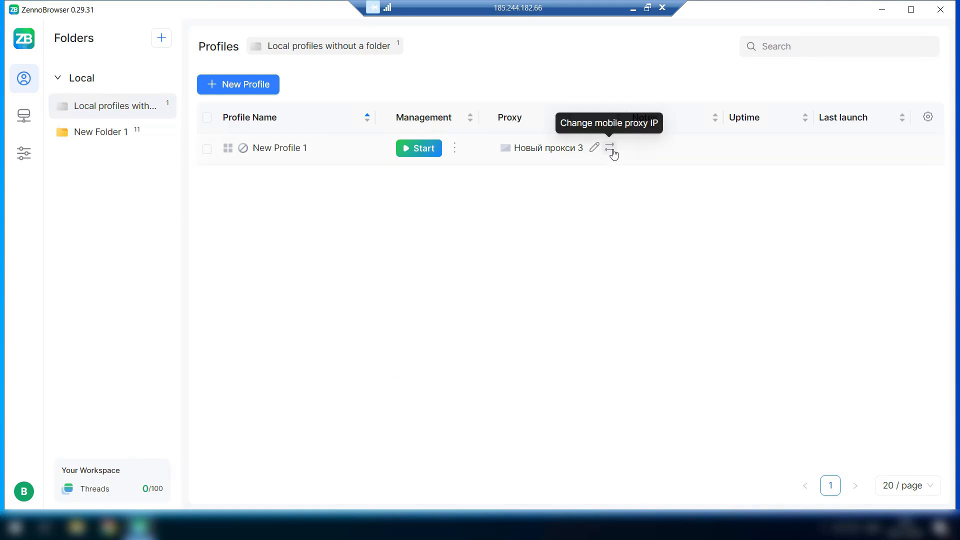